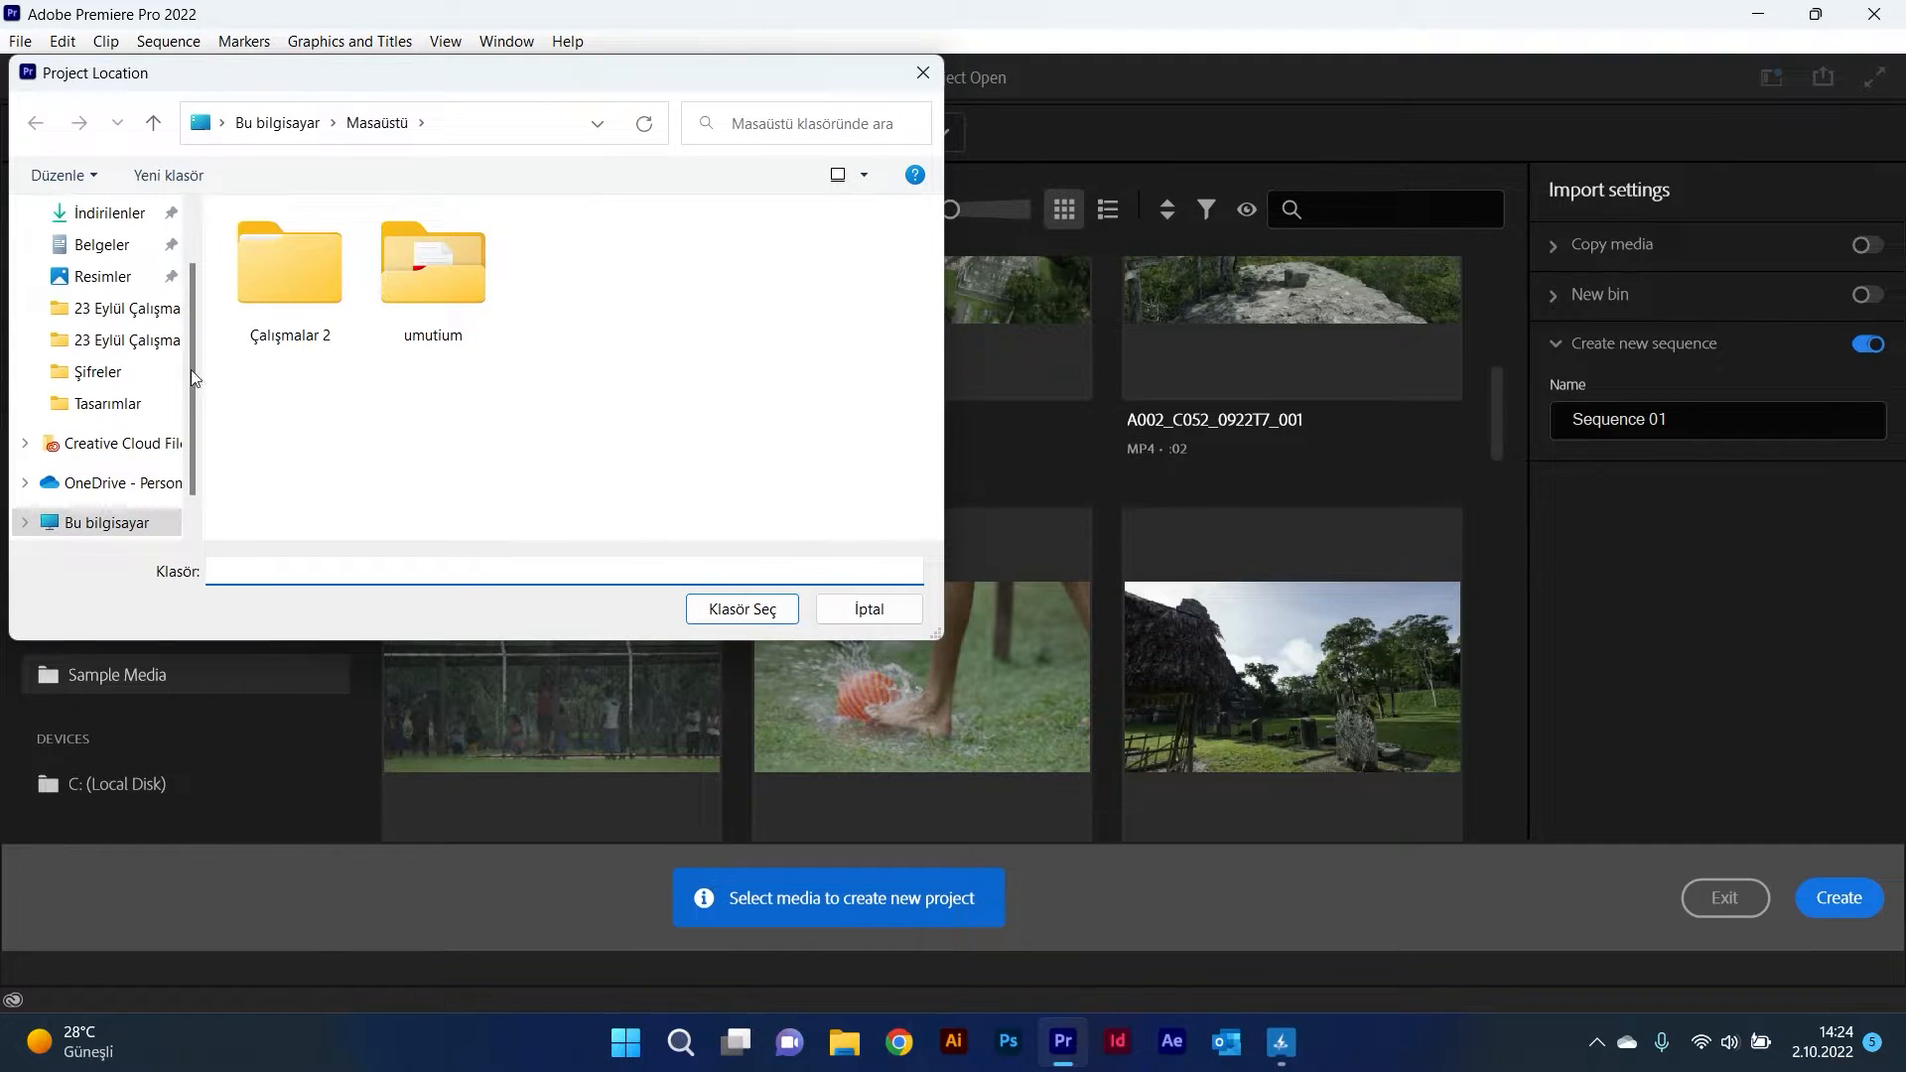
Step: Choose the Desktop (Masaüstü) folder as the new project's location
{"action": "scroll", "coordinate": [190, 369], "scroll_direction": "up", "scroll_amount": 2}
{"action": "left_click", "coordinate": [121, 255]}
{"action": "left_click", "coordinate": [736, 610]}
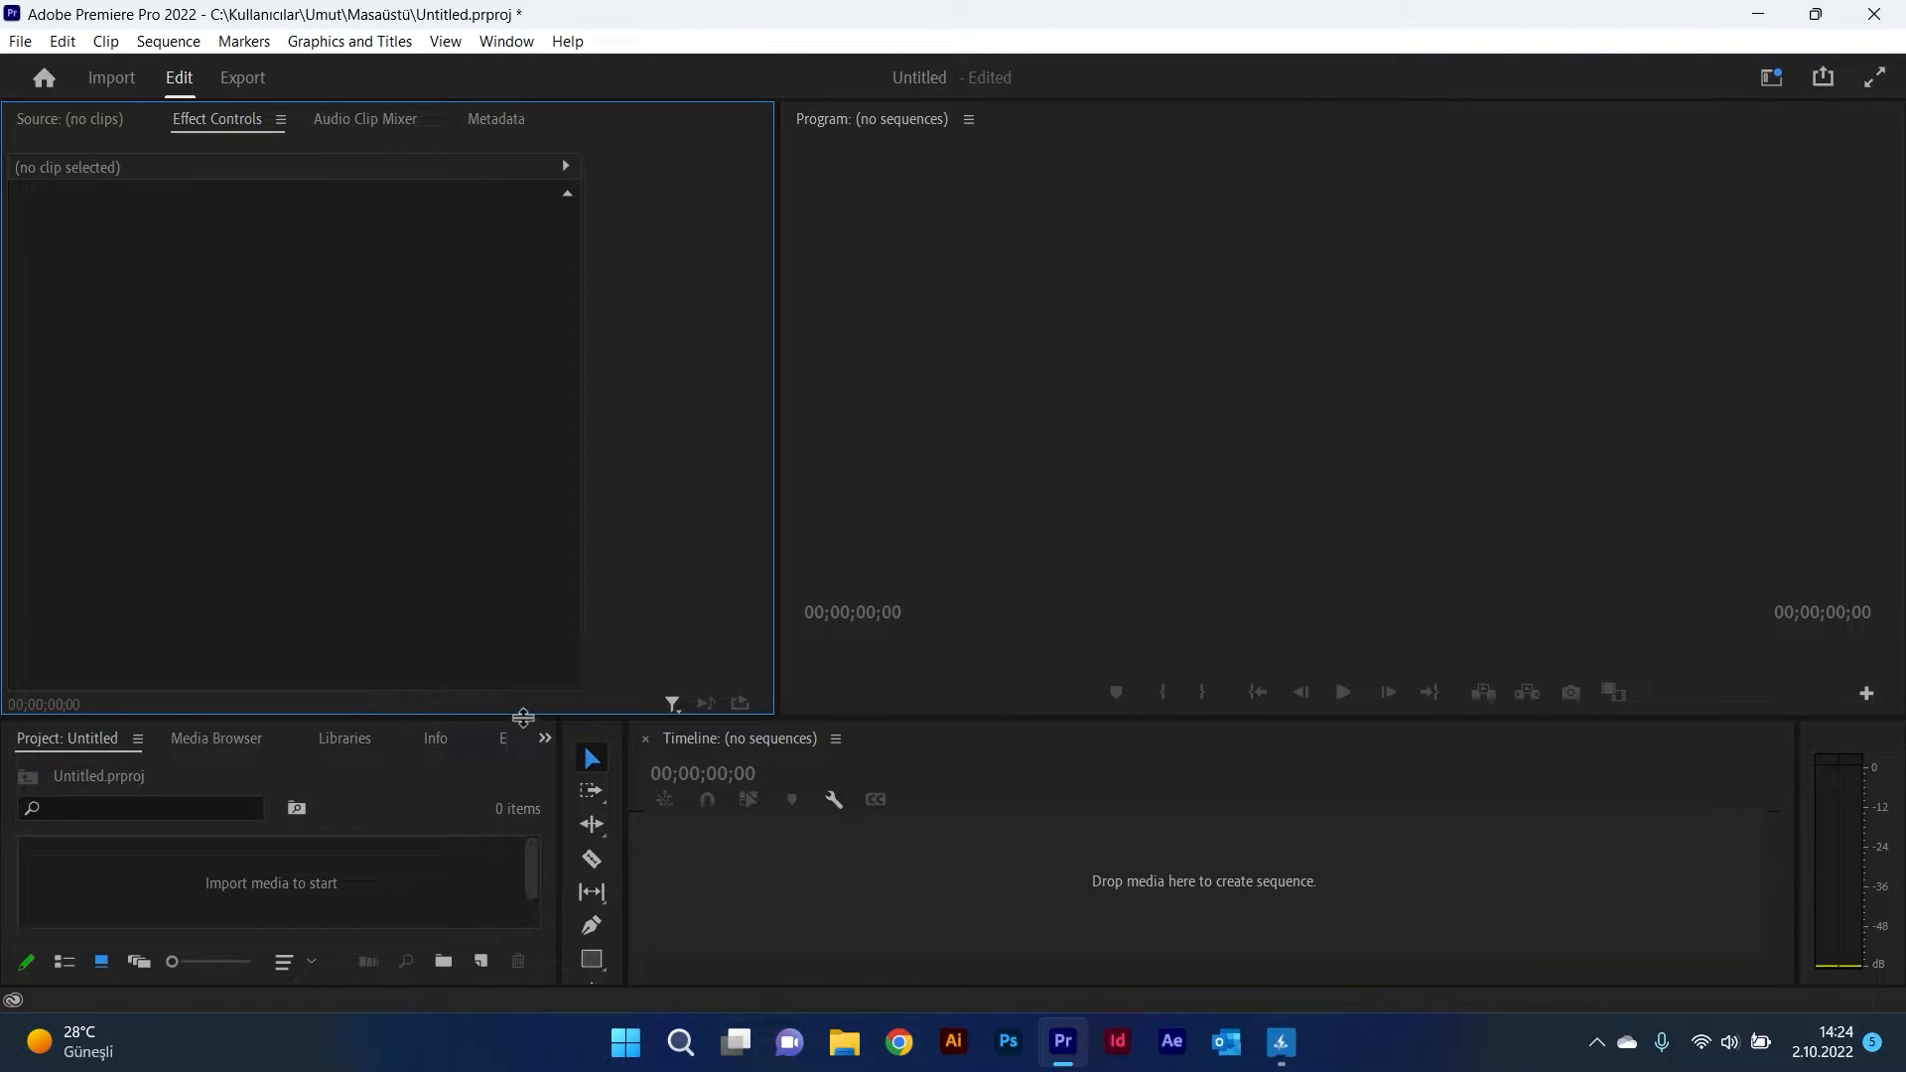
Step: Import the _import_605f9c5cd71583.49675801.mov clip into the project
{"action": "left_click_drag", "start_coordinate": [524, 719], "coordinate": [529, 594]}
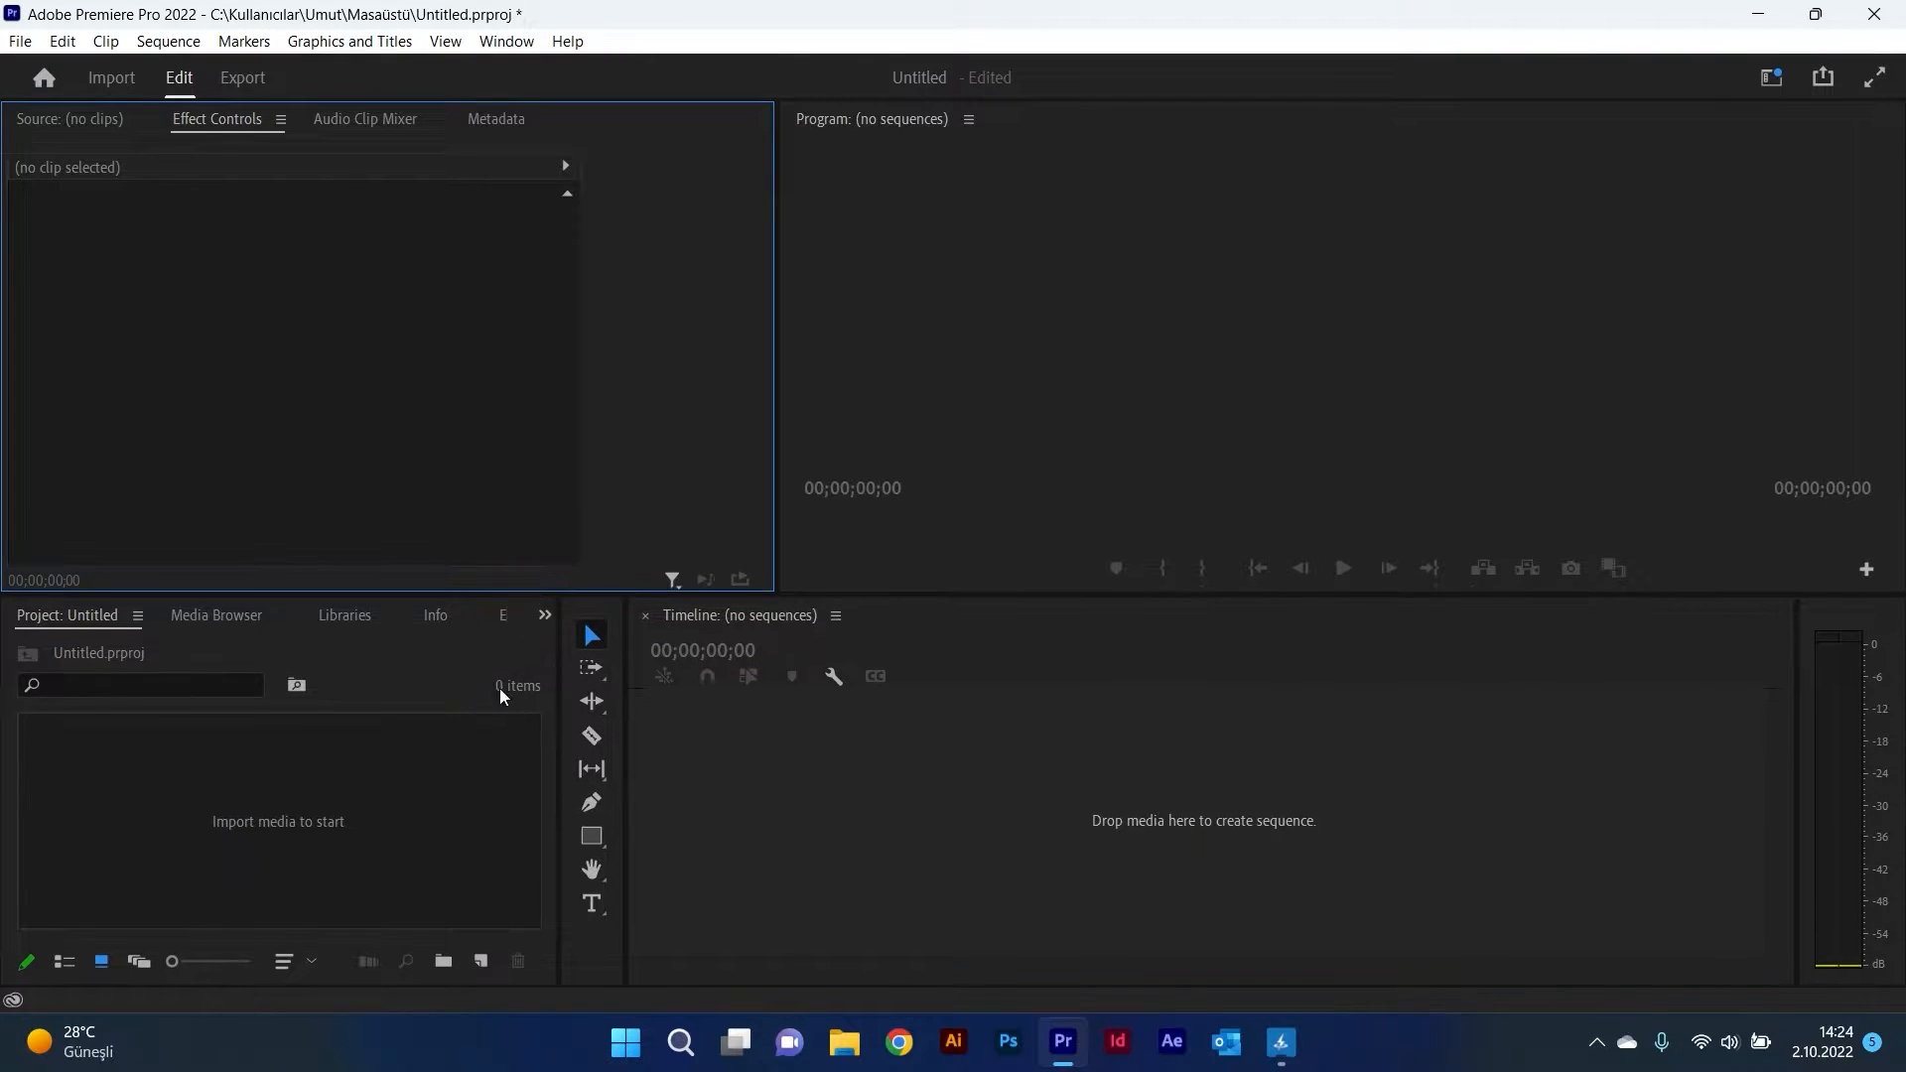
{"action": "double_click", "coordinate": [431, 778]}
{"action": "left_click", "coordinate": [629, 296]}
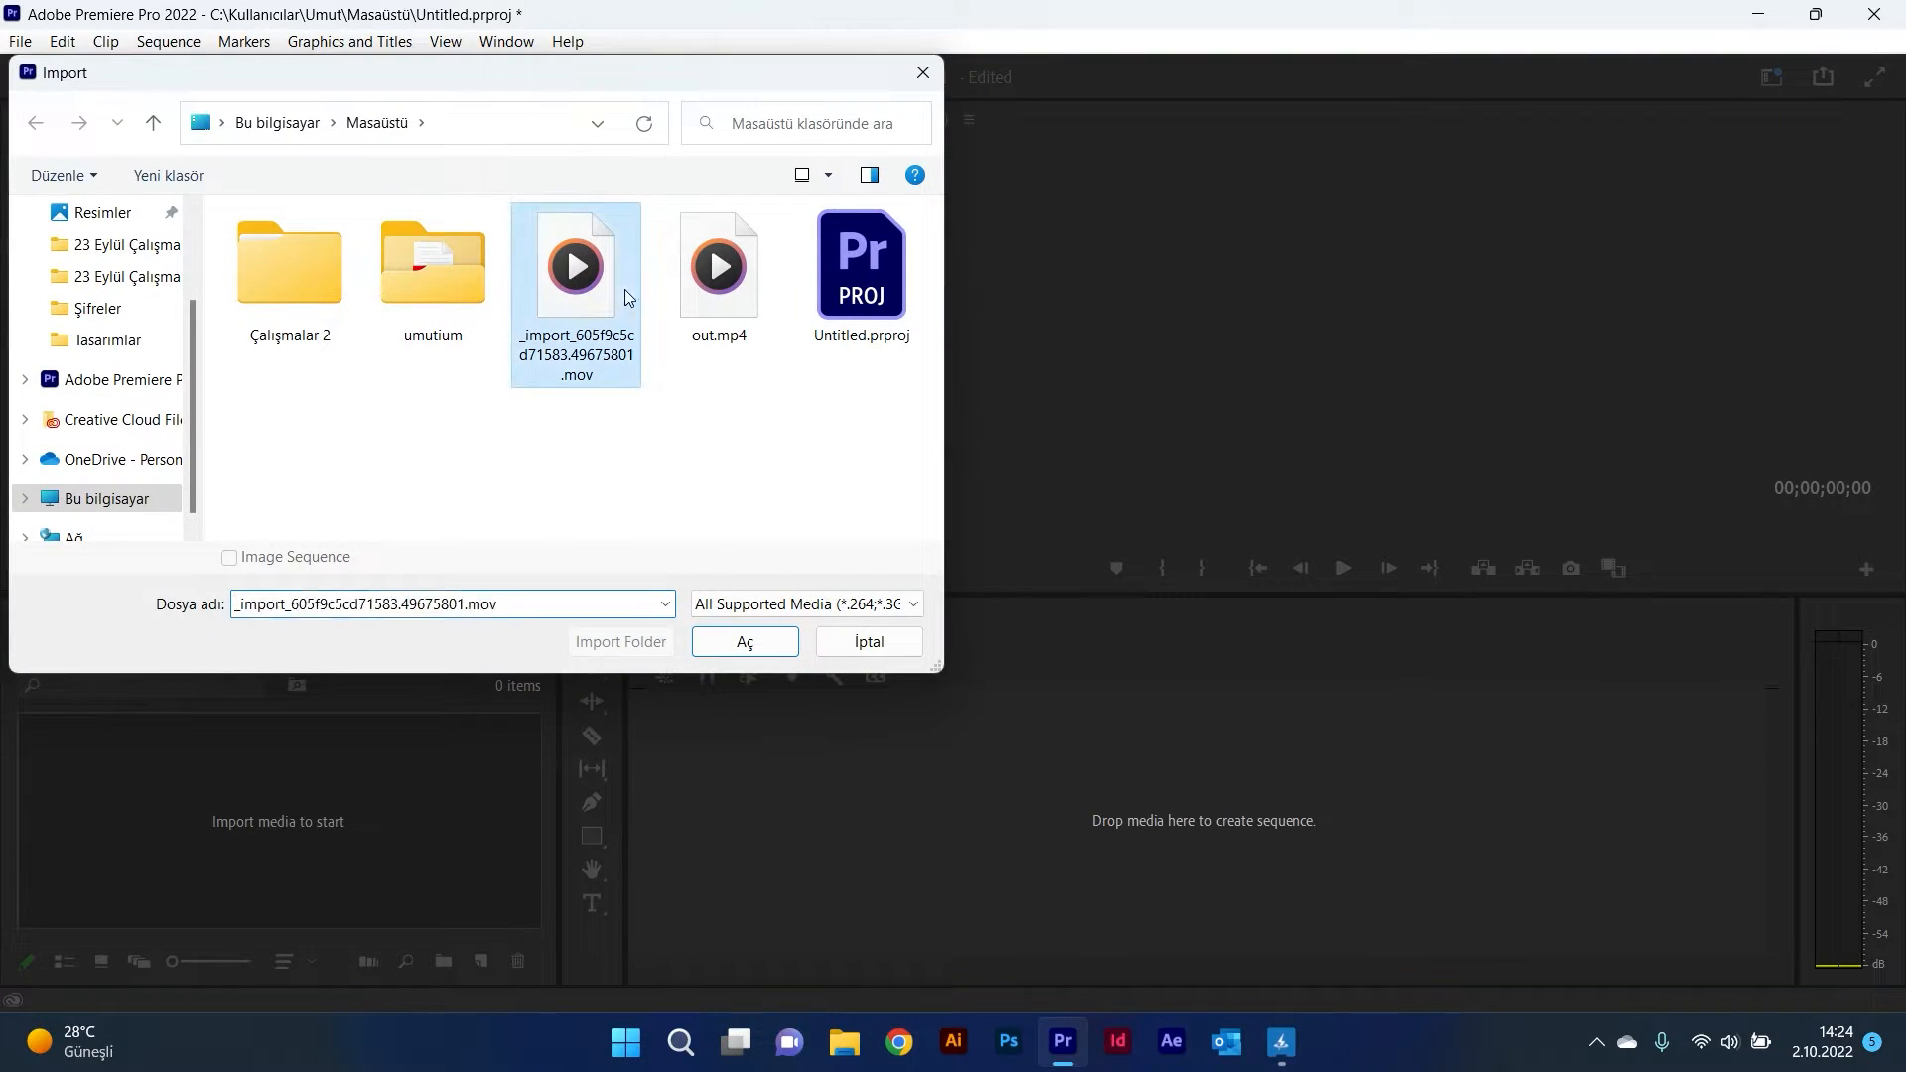
{"action": "left_click", "coordinate": [734, 641]}
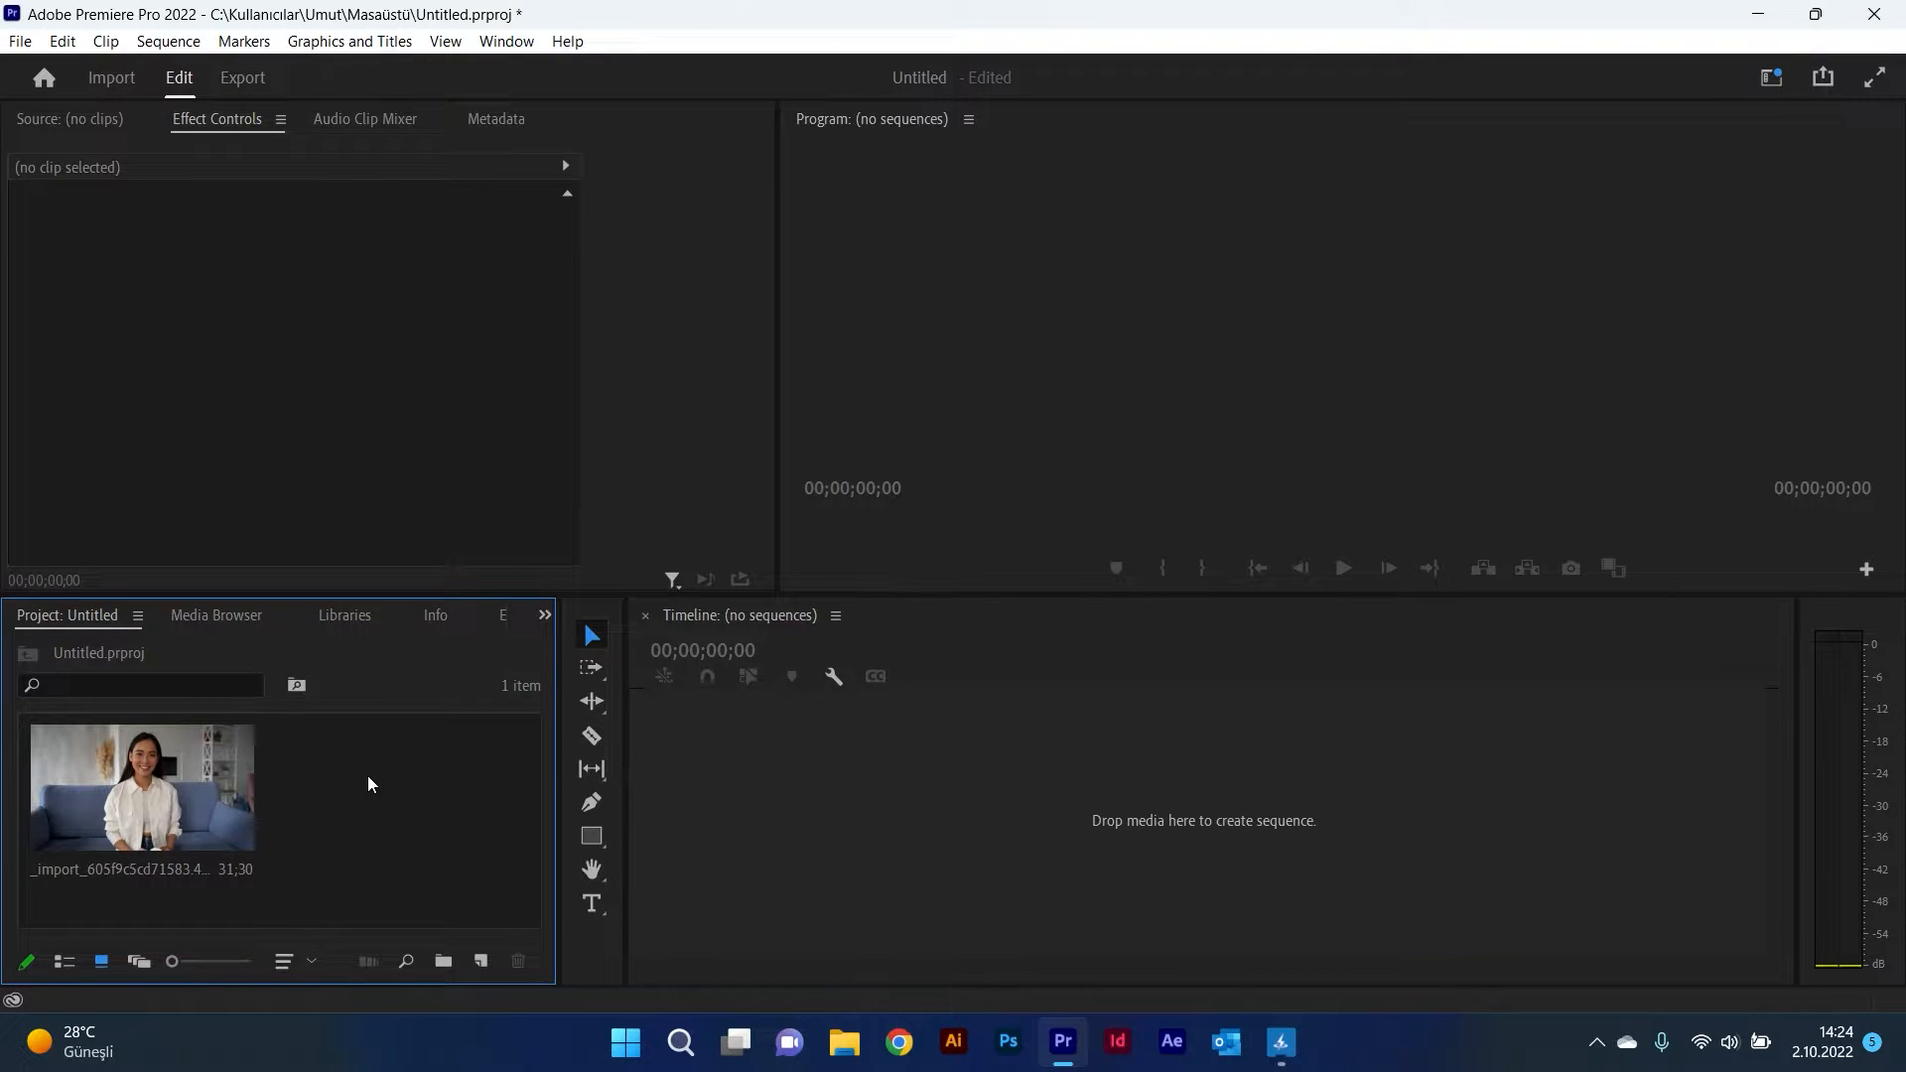
Step: Create a sequence from the clip, split it at about 17 seconds and delete the second part
{"action": "left_click_drag", "start_coordinate": [224, 784], "coordinate": [739, 774]}
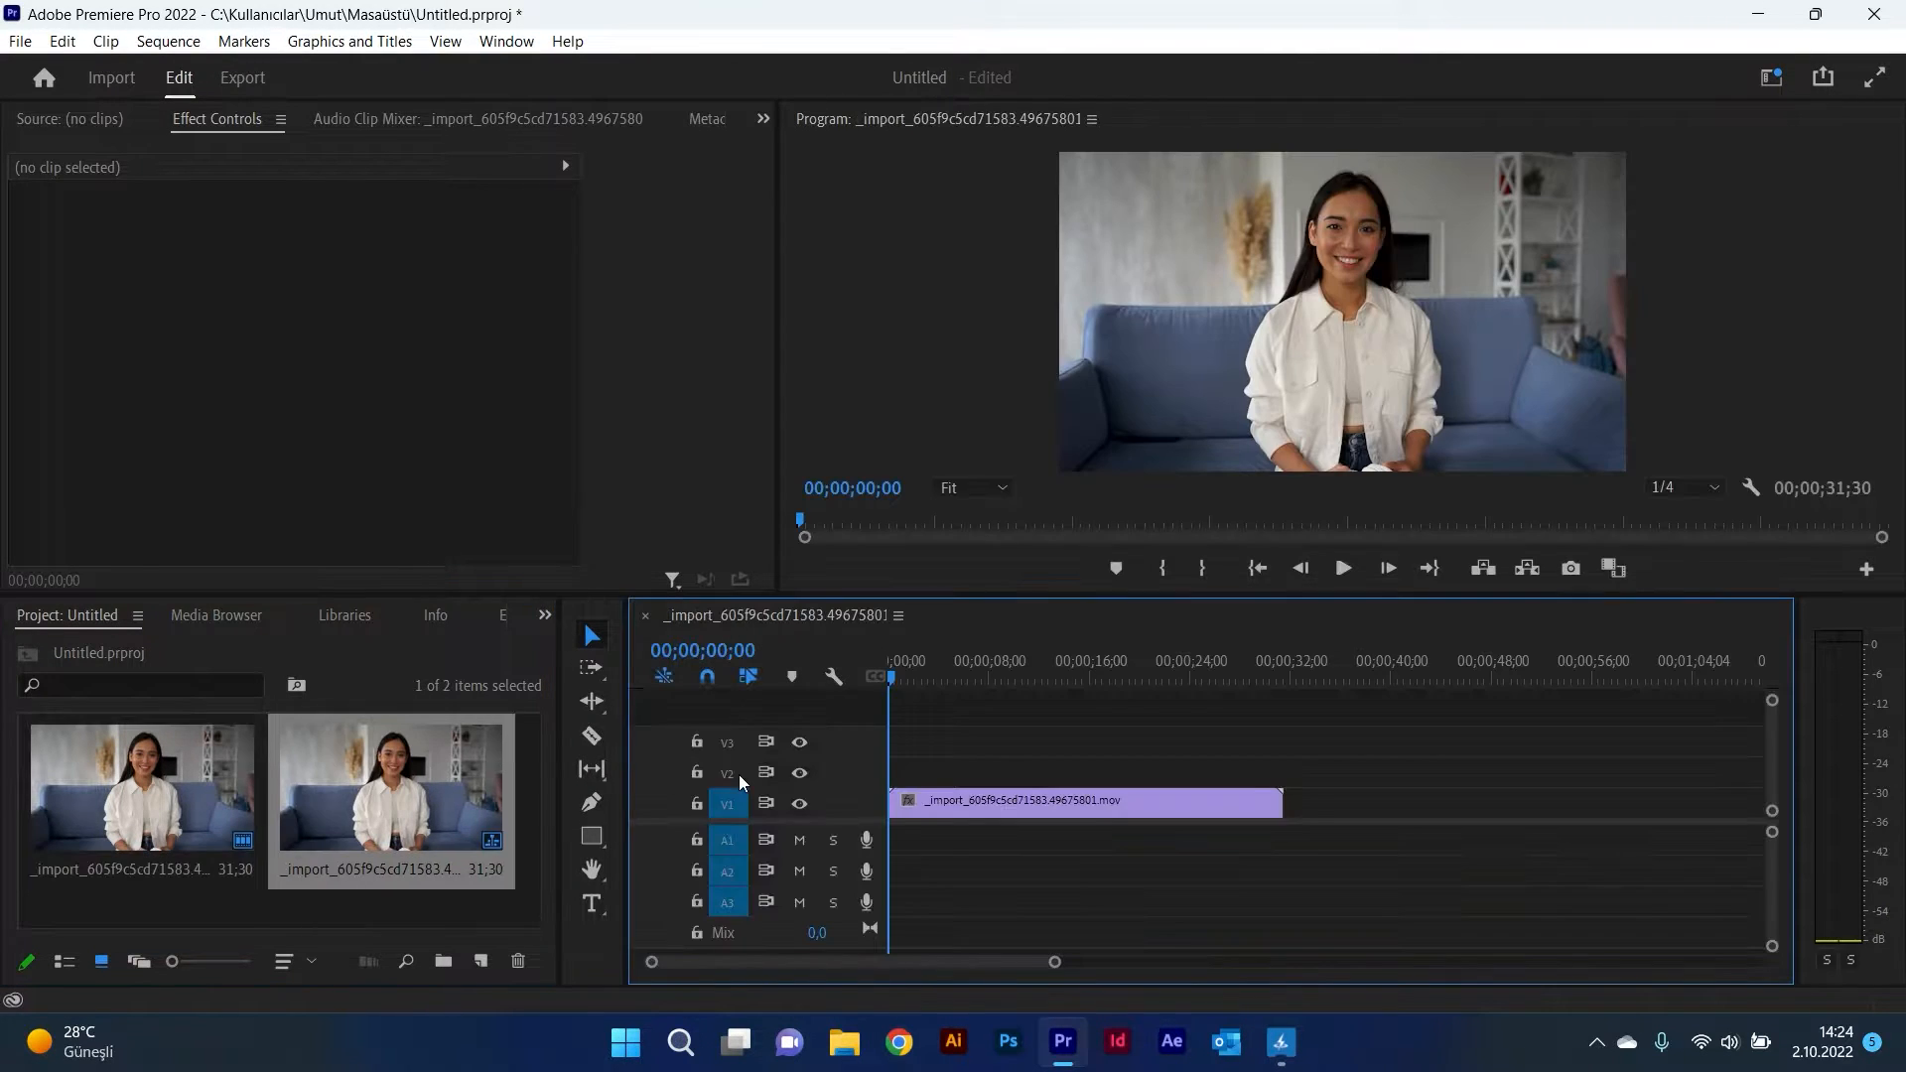
{"action": "left_click", "coordinate": [590, 735]}
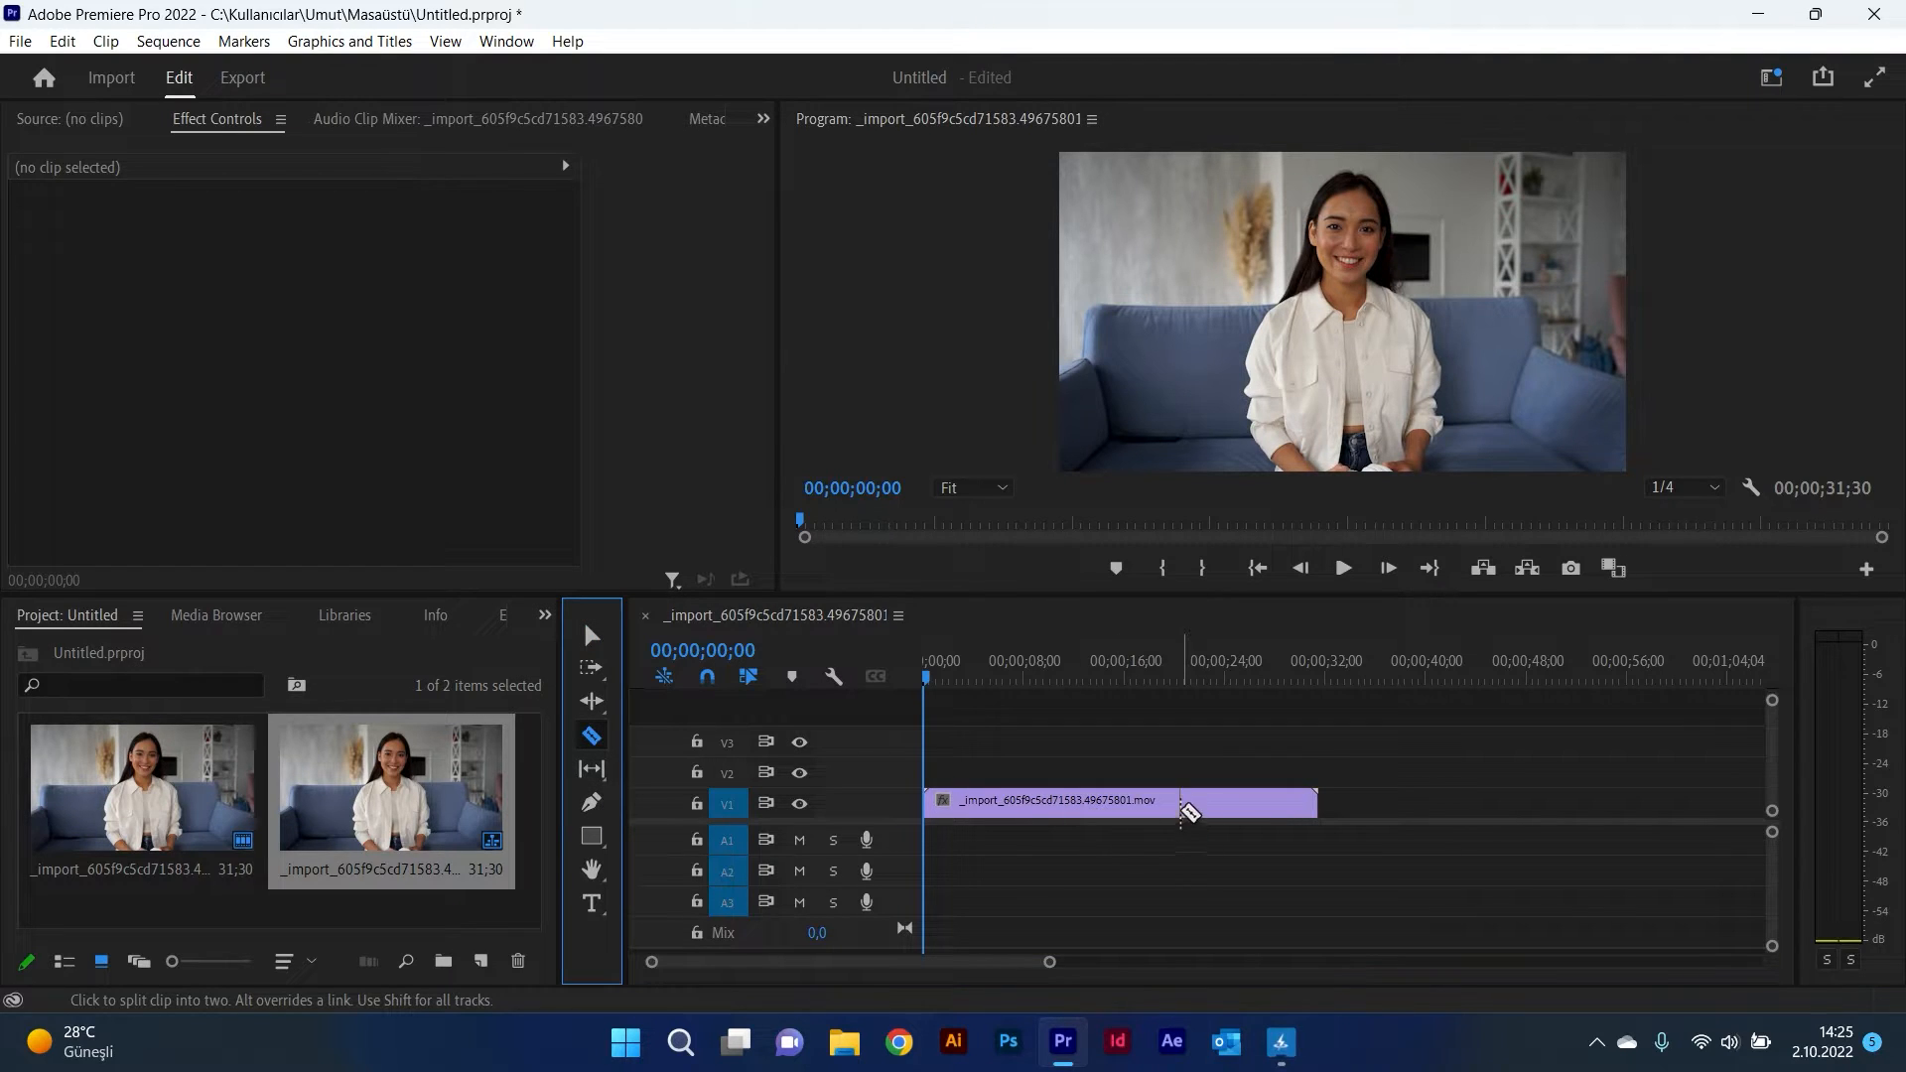
{"action": "left_click", "coordinate": [1144, 805]}
{"action": "key", "text": "v"}
{"action": "left_click", "coordinate": [1216, 809]}
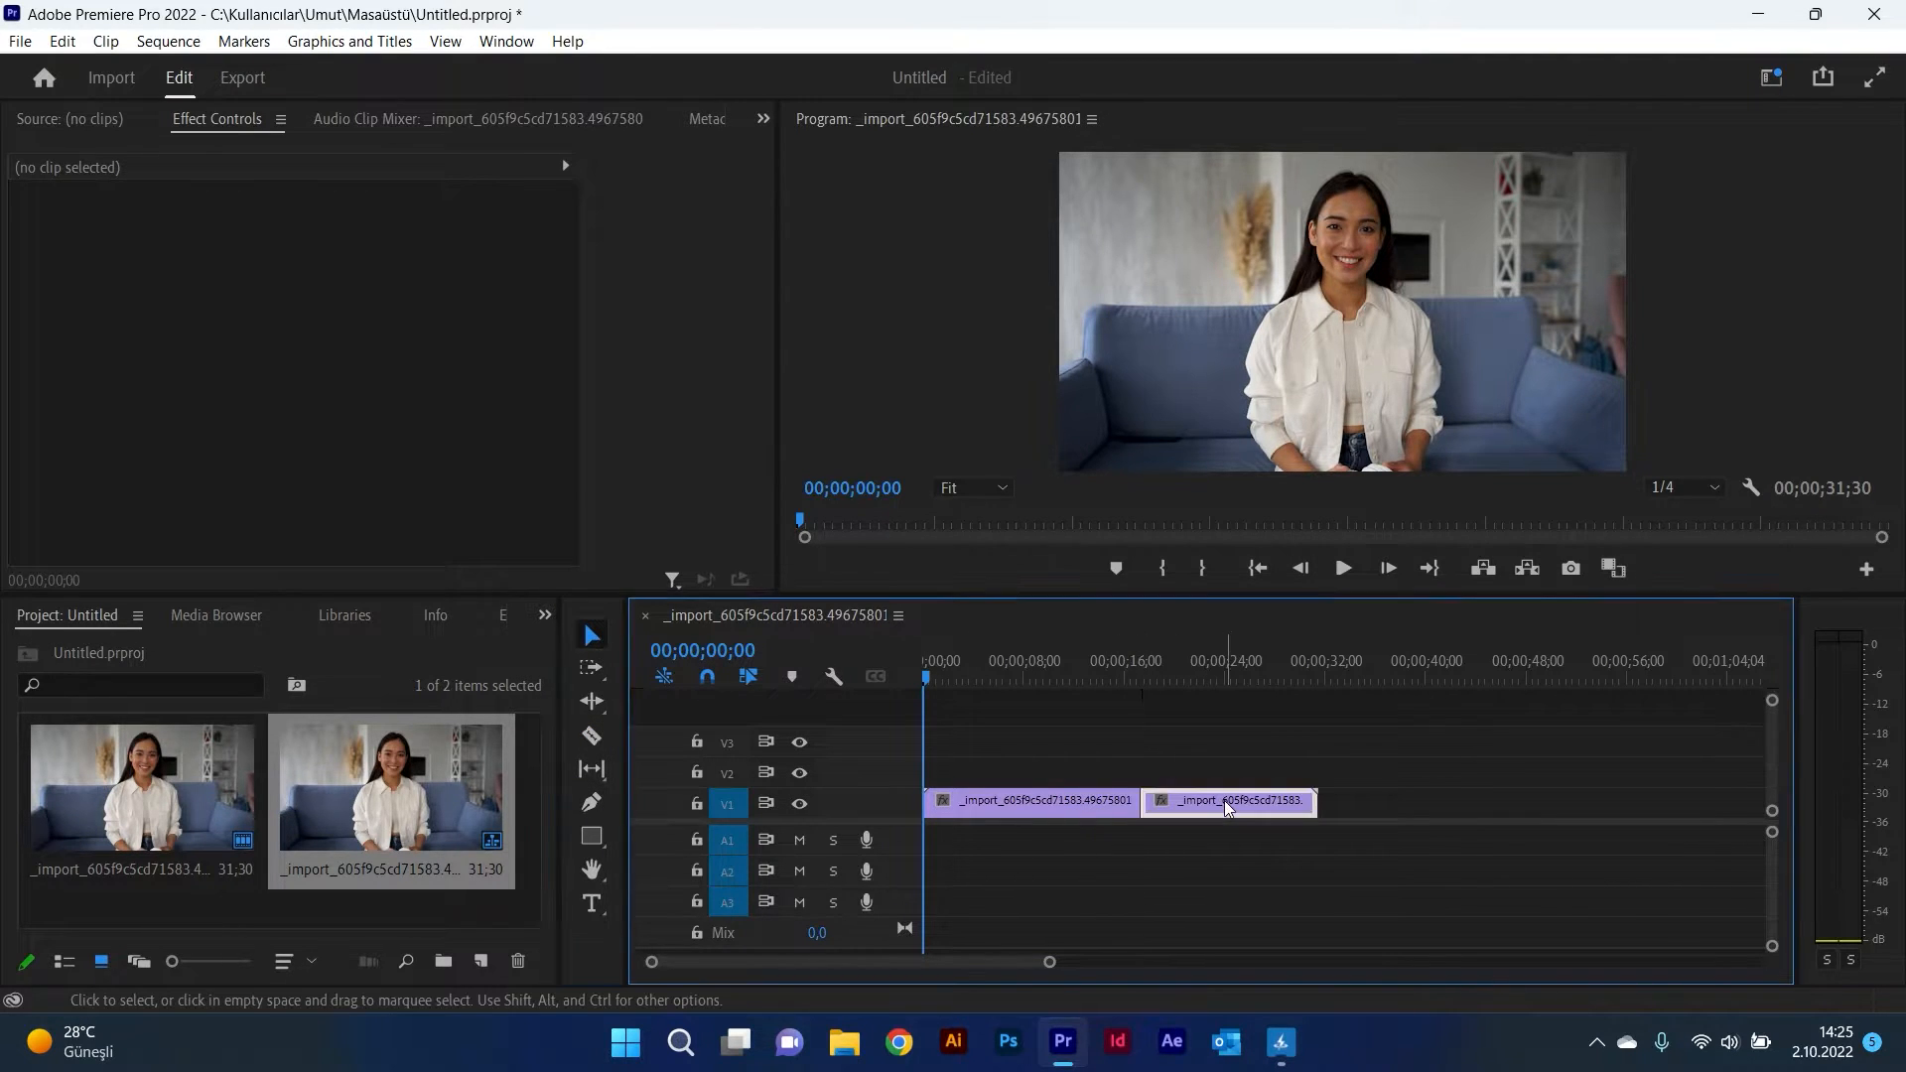
{"action": "key", "text": "Delete"}
Step: Play back the trimmed sequence and return the playhead to the start
{"action": "left_click", "coordinate": [1342, 569]}
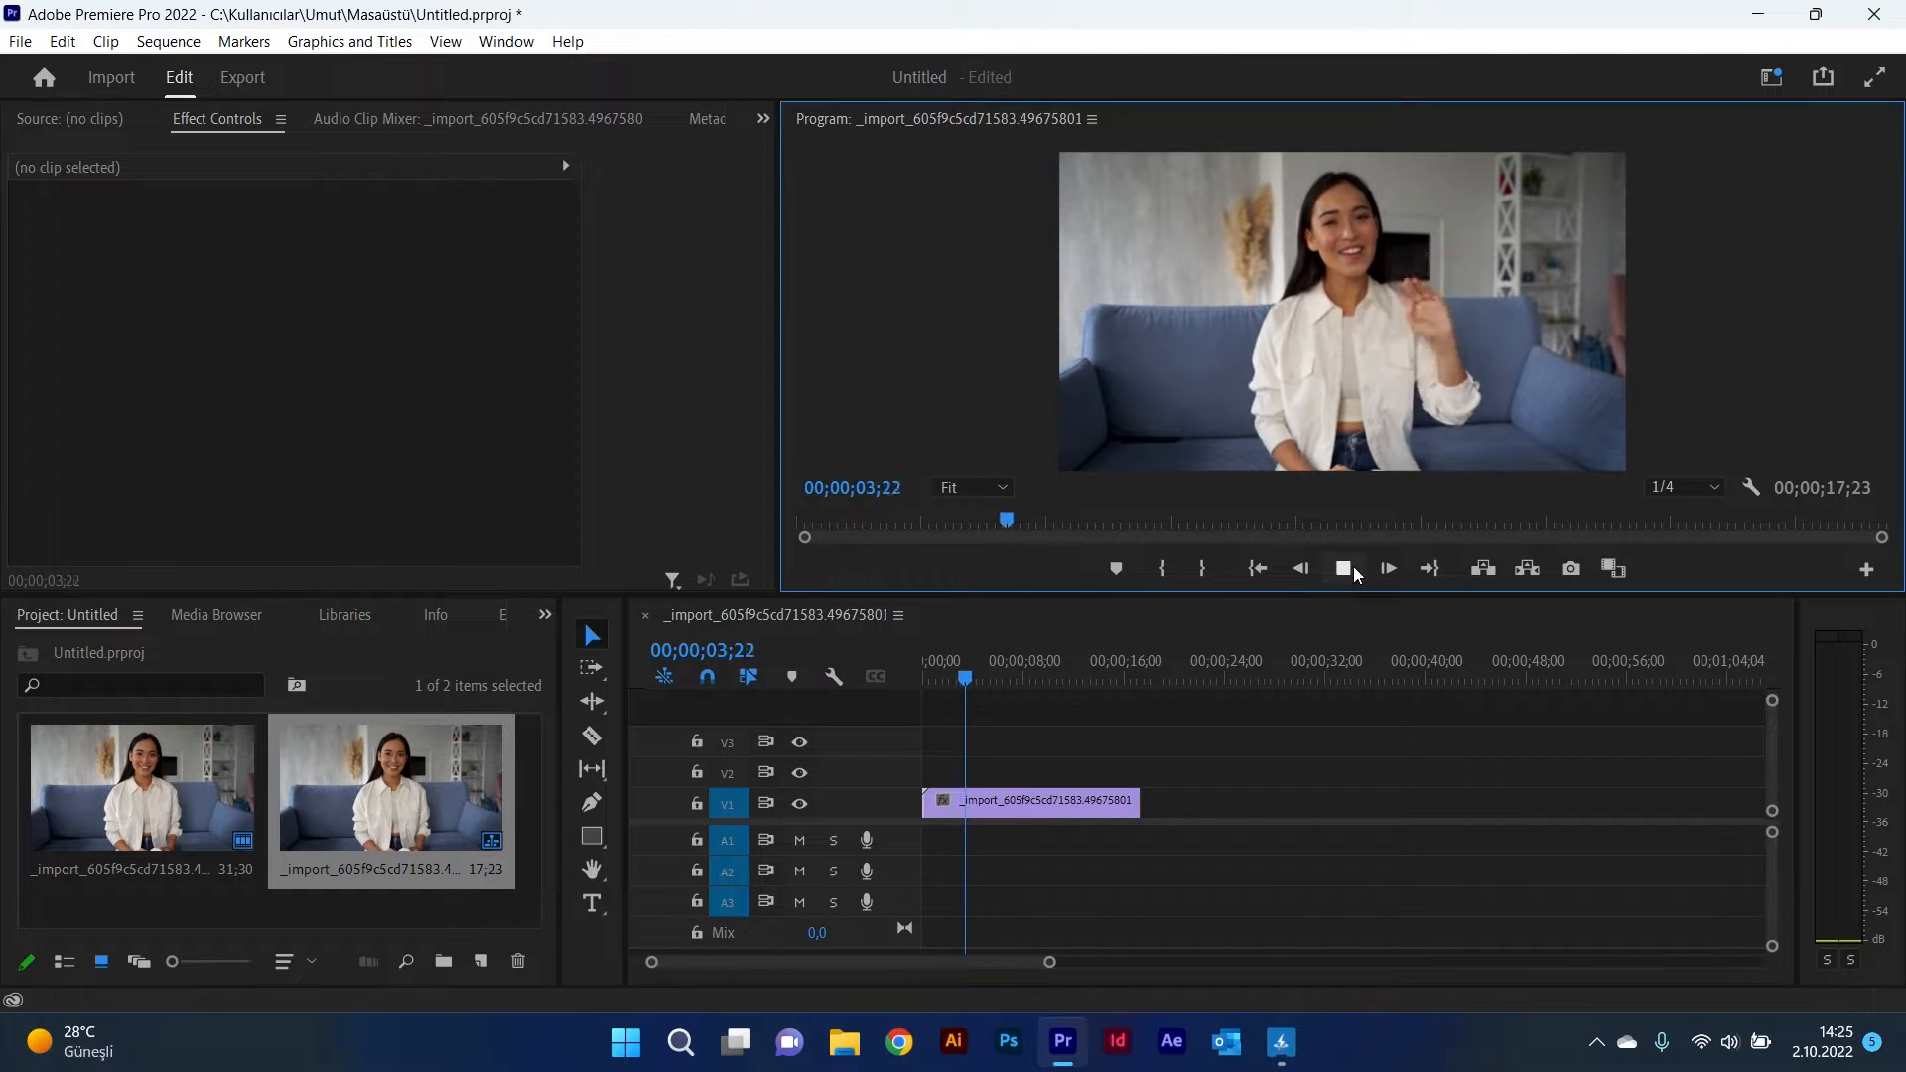
{"action": "left_click_drag", "start_coordinate": [1352, 596], "coordinate": [1350, 644]}
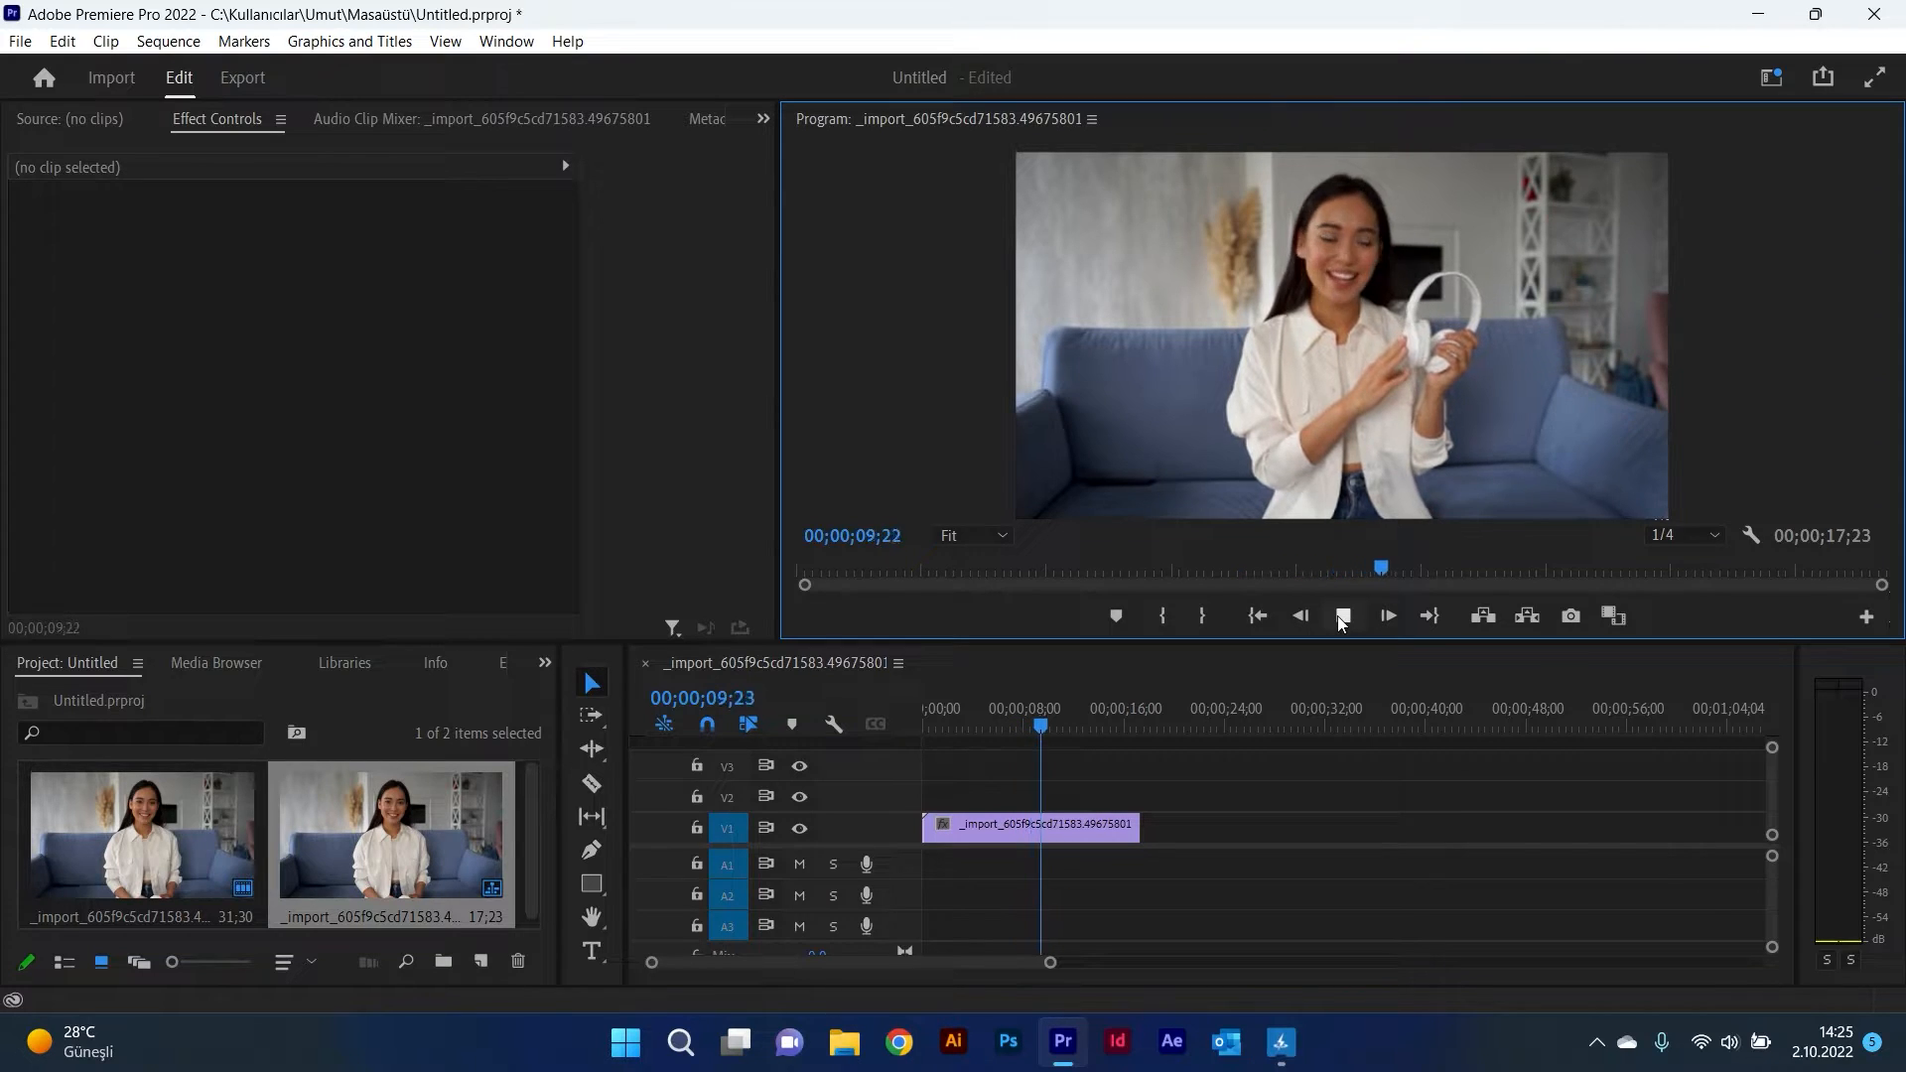
{"action": "left_click", "coordinate": [1337, 615]}
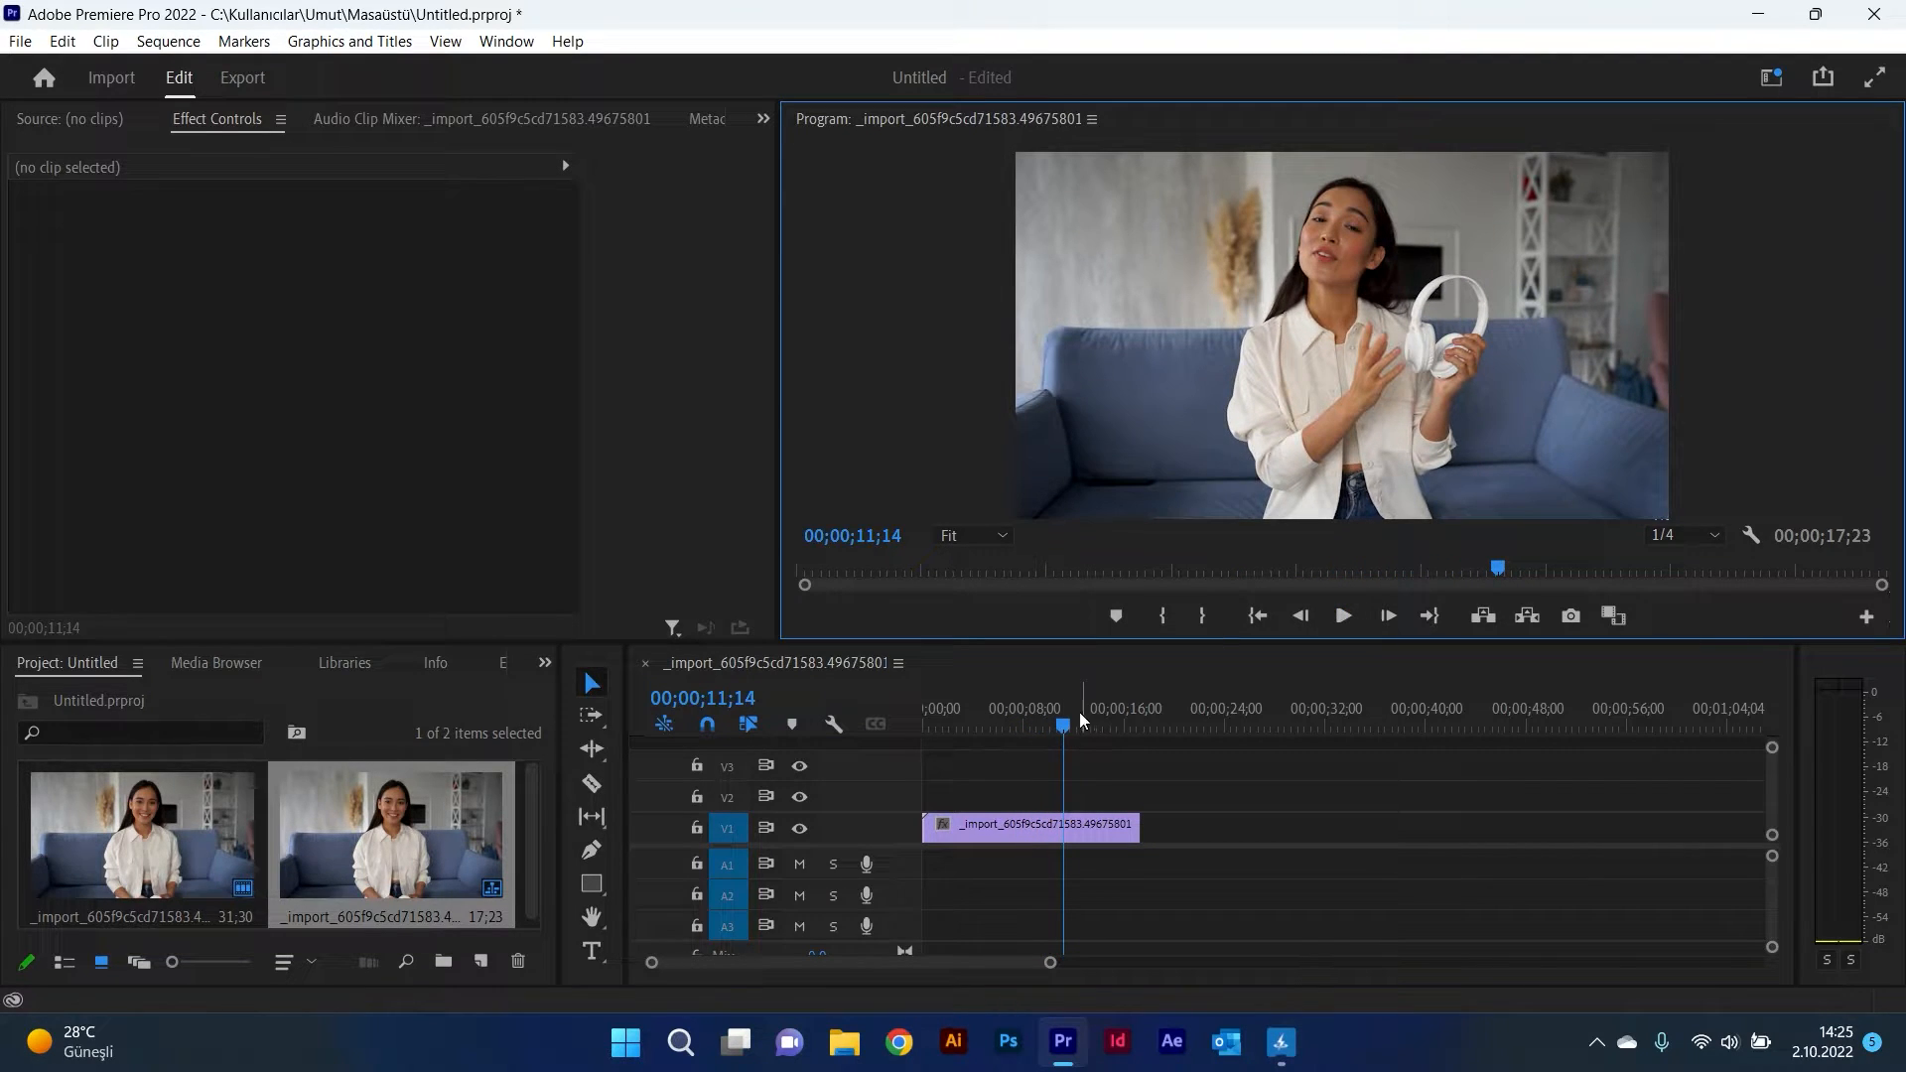
{"action": "left_click", "coordinate": [1025, 722]}
{"action": "key", "text": "Home"}
Step: Search the effects for blur and apply Gaussian Blur to the clip
{"action": "left_click", "coordinate": [501, 662]}
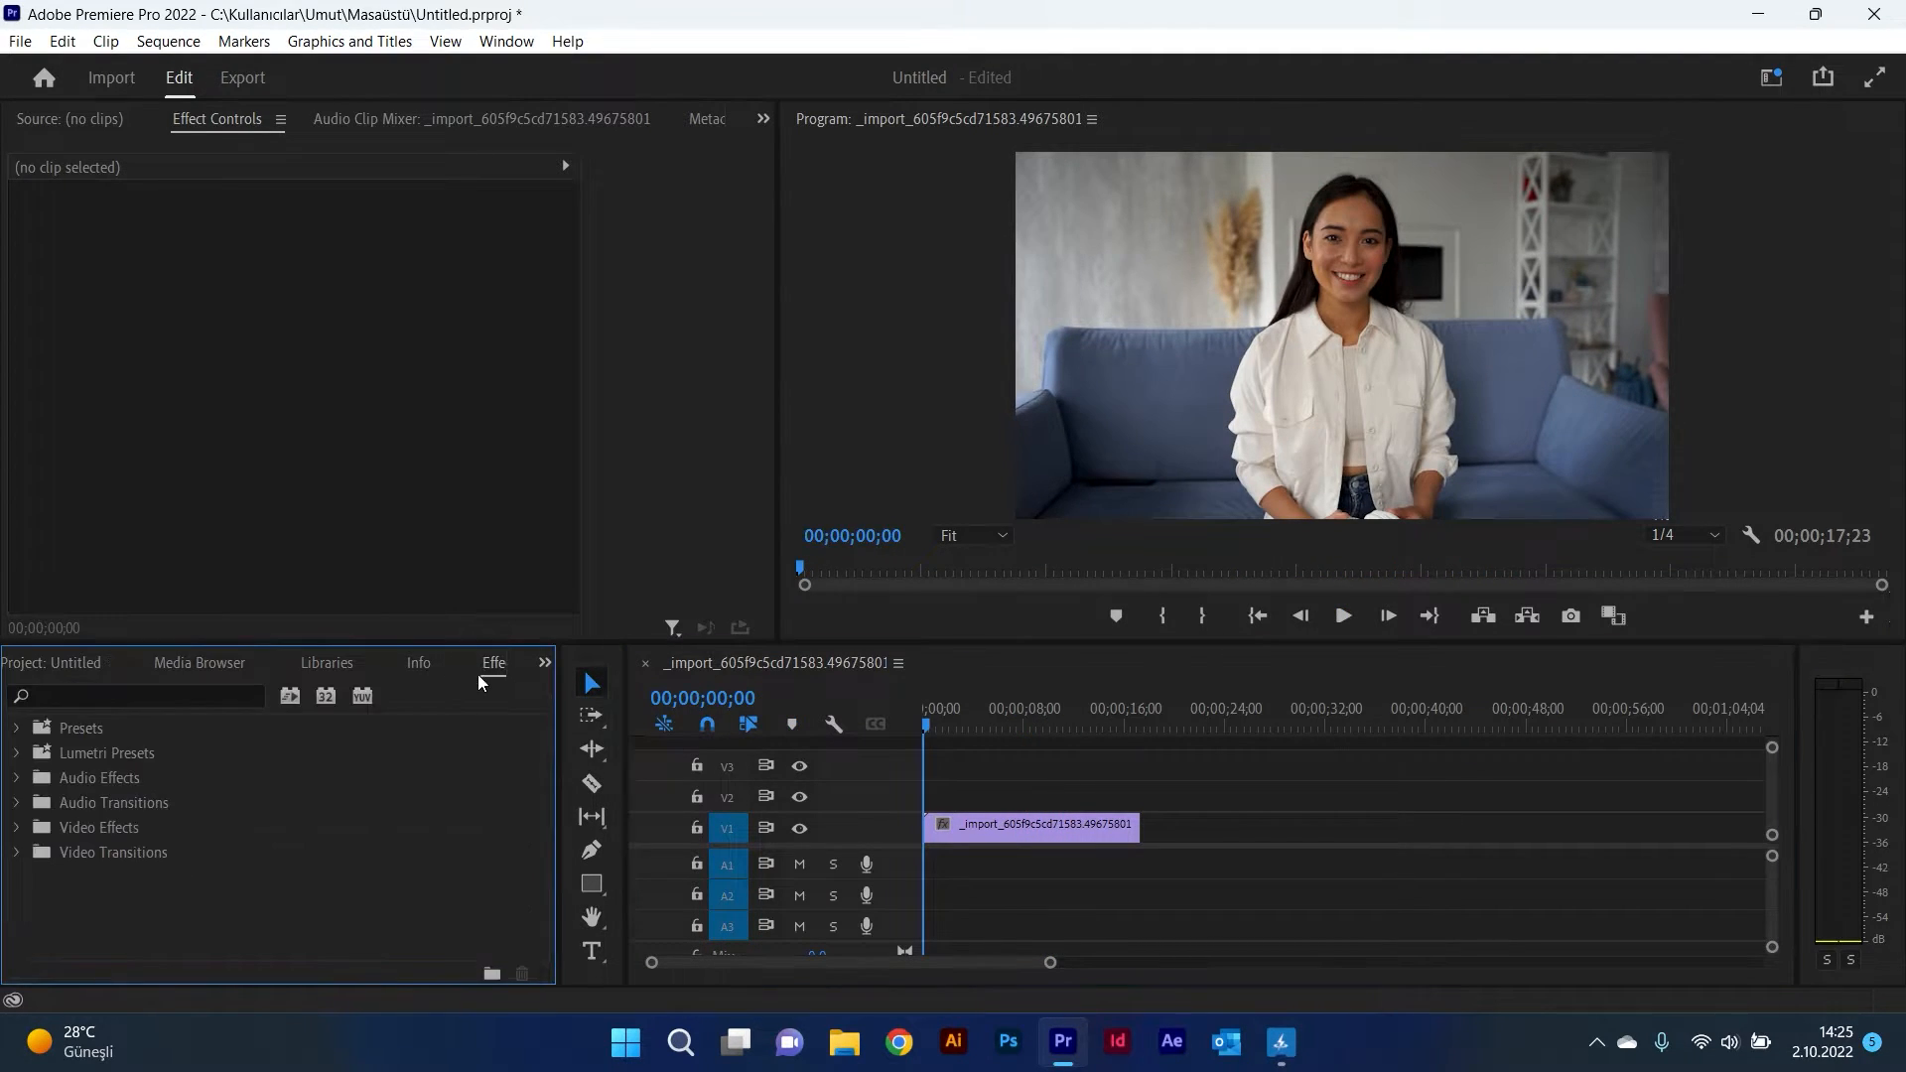
{"action": "left_click", "coordinate": [197, 706]}
{"action": "type", "text": "blur"}
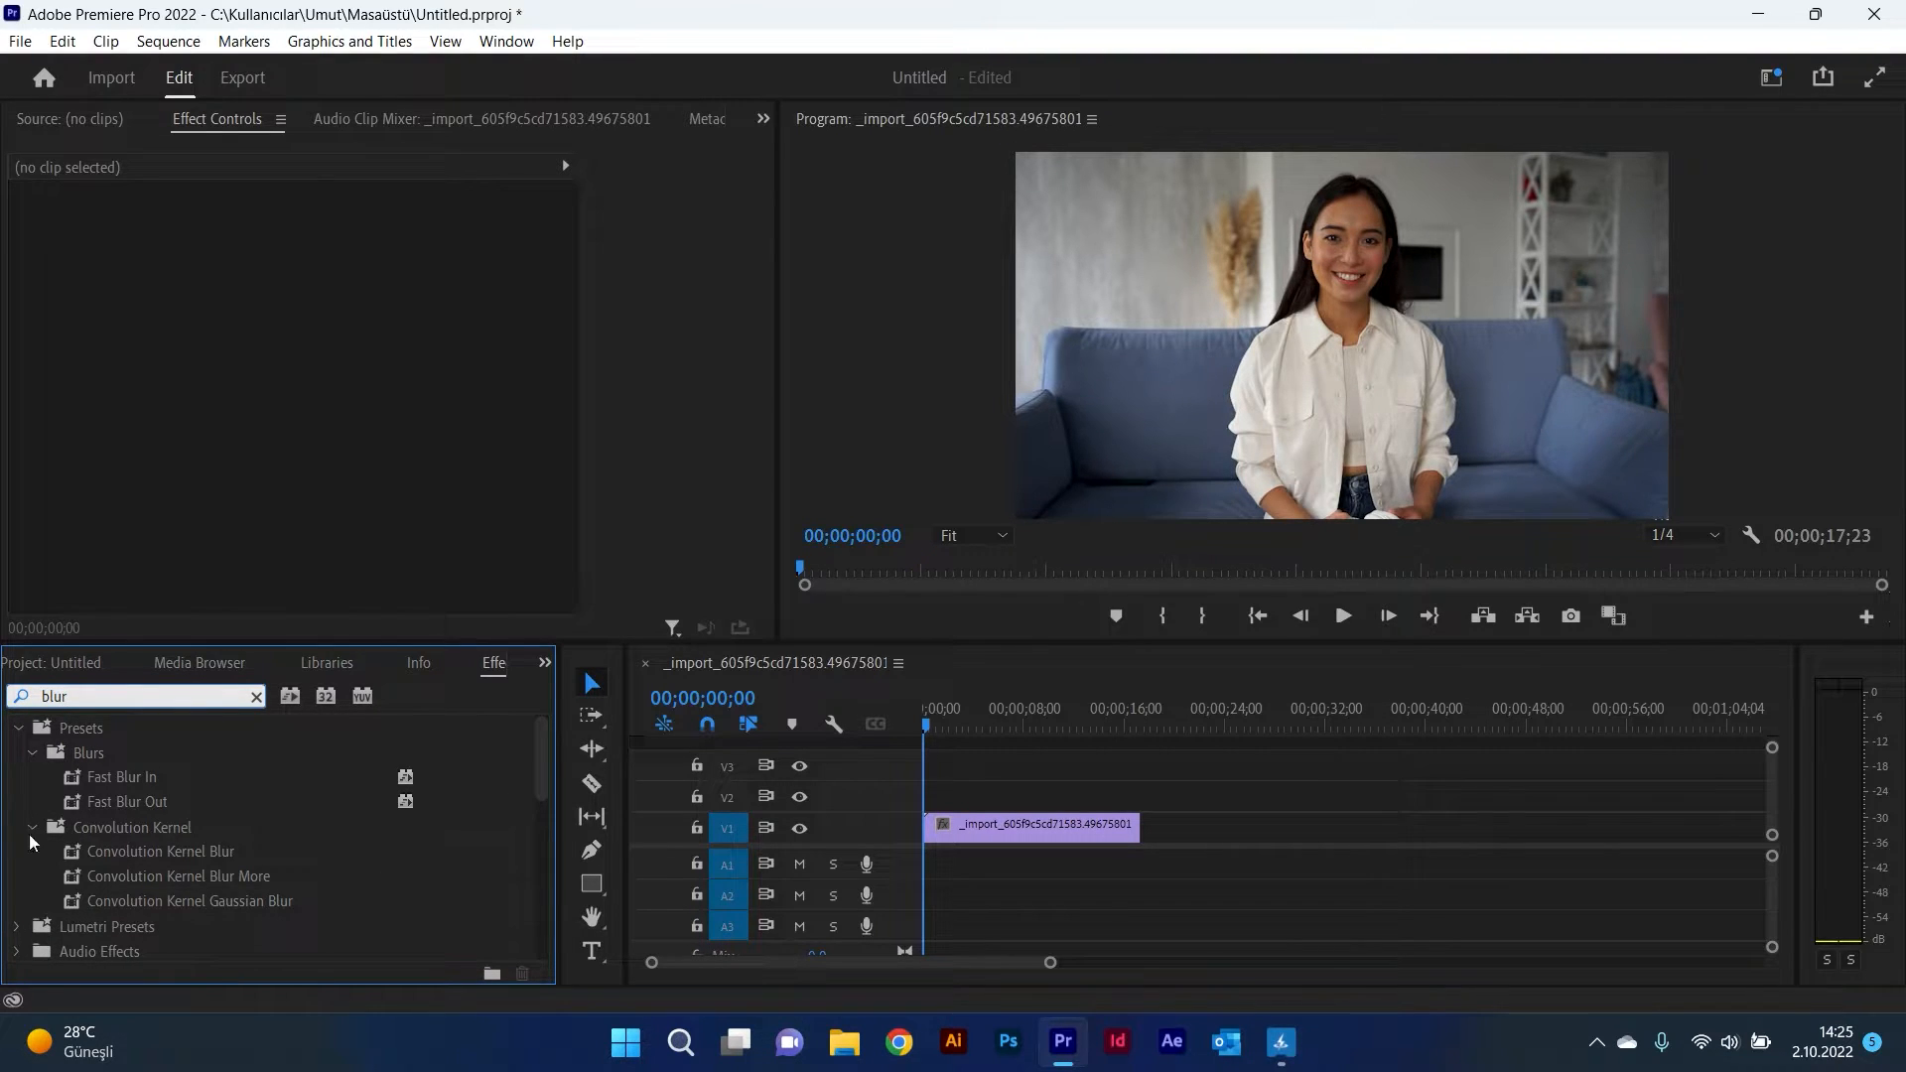
{"action": "scroll", "coordinate": [165, 854], "scroll_direction": "down", "scroll_amount": 3}
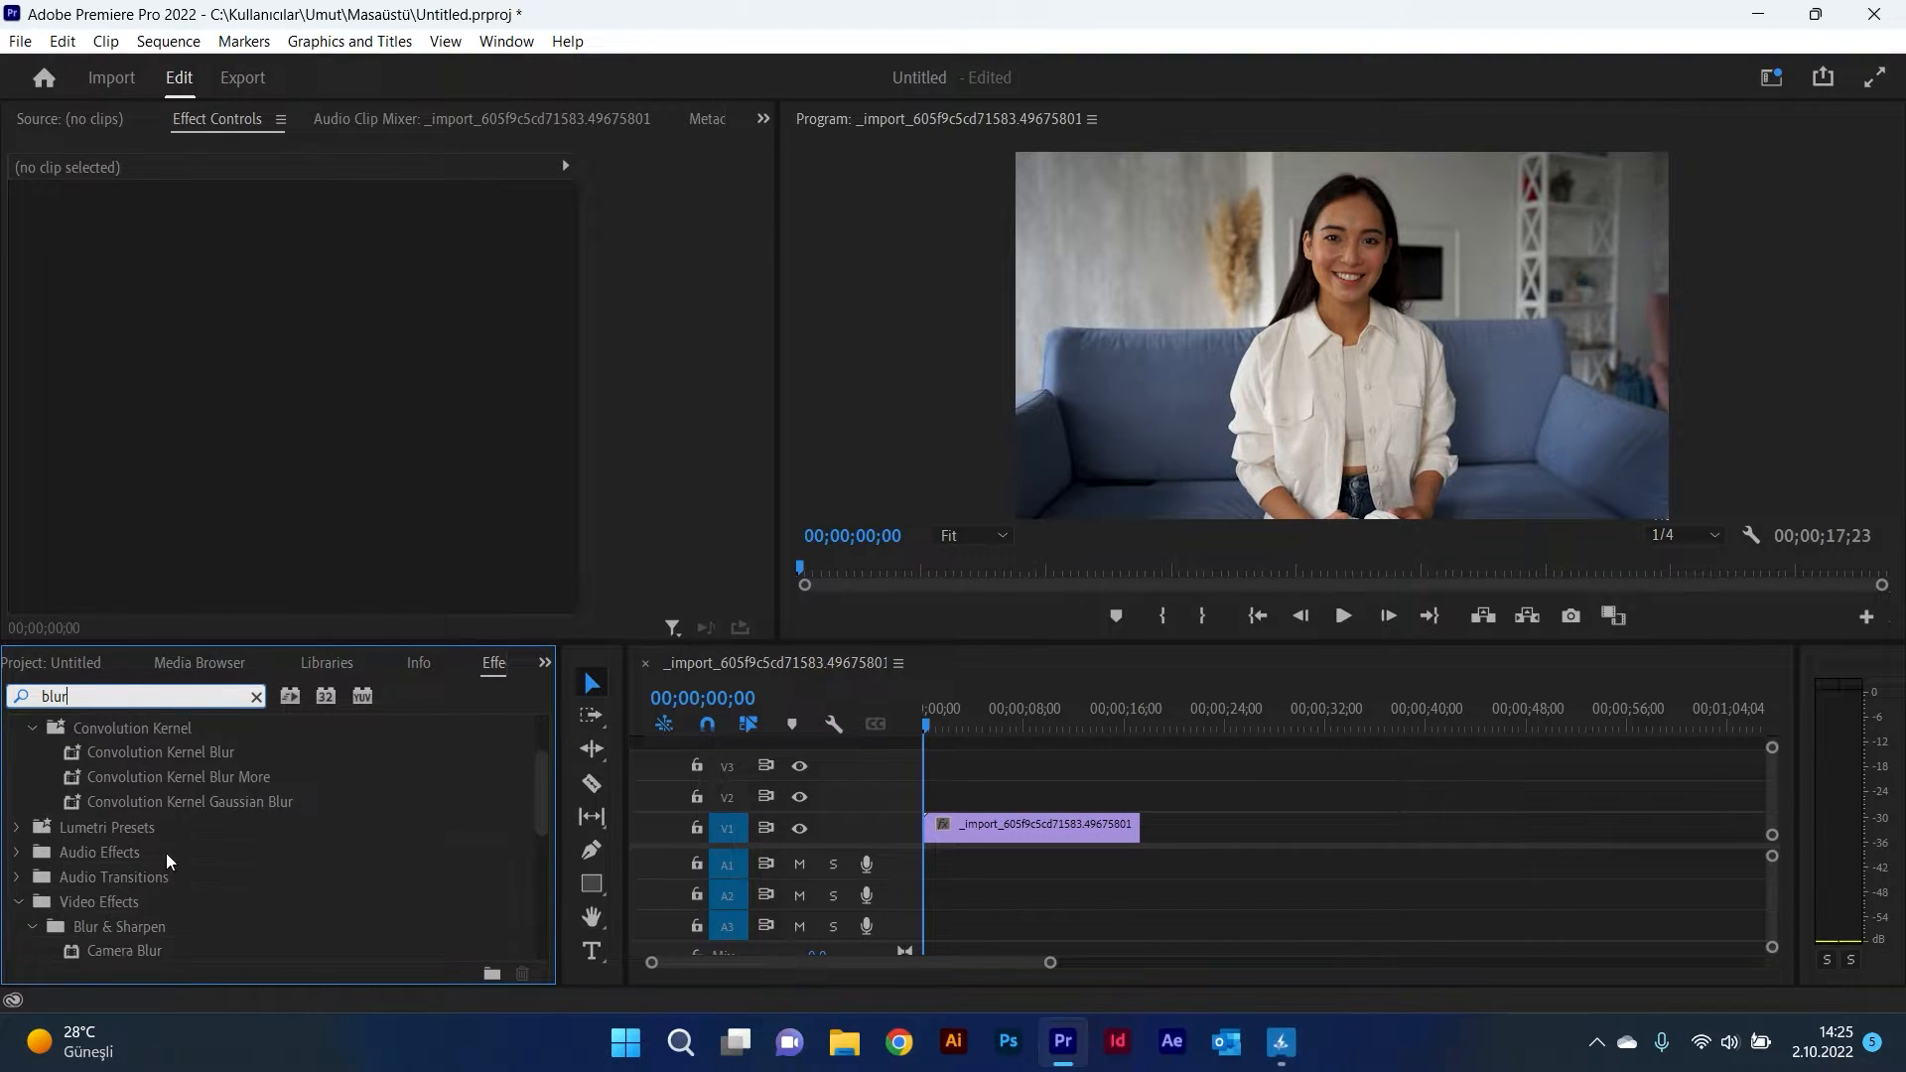
{"action": "left_click_drag", "start_coordinate": [188, 933], "coordinate": [991, 836]}
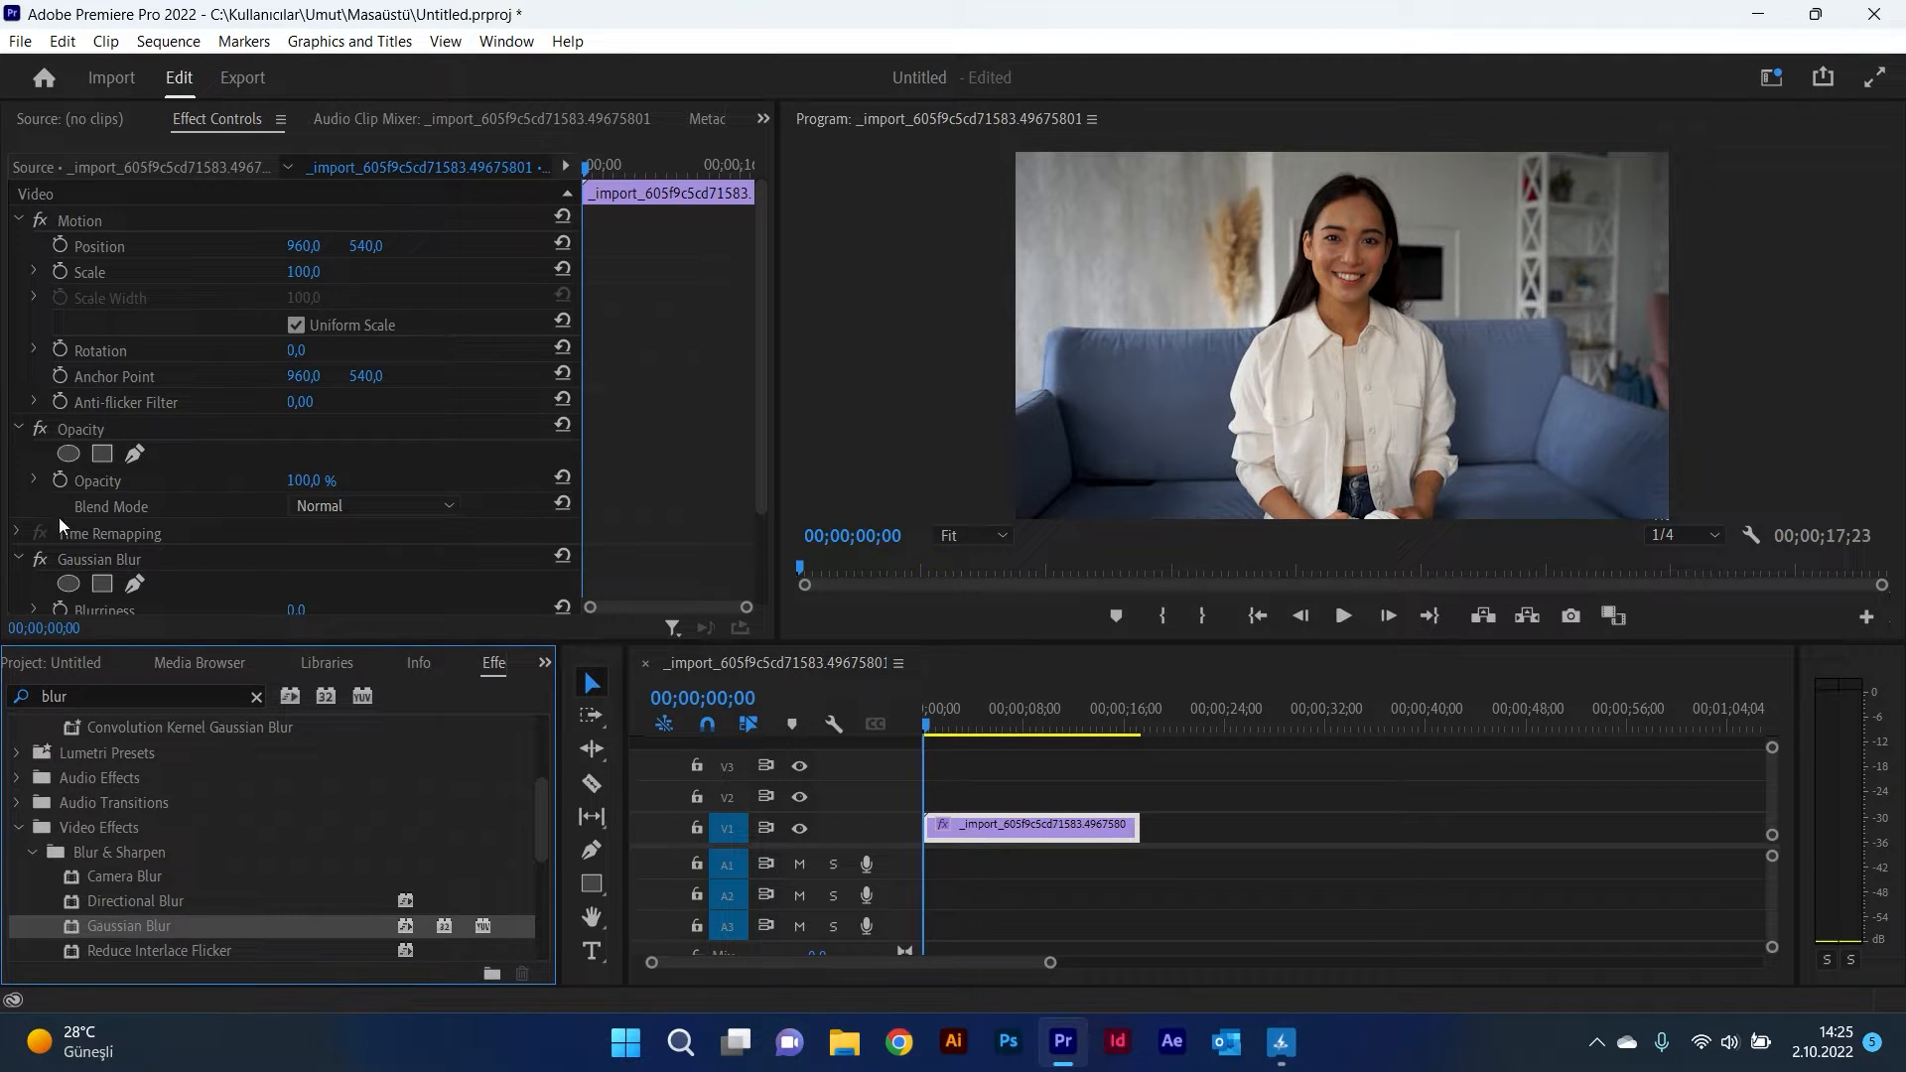
Step: Start a freehand Bezier mask on the Gaussian Blur, placing points down the woman's right side and along the bottom
{"action": "scroll", "coordinate": [10, 506], "scroll_direction": "down", "scroll_amount": 1}
{"action": "scroll", "coordinate": [10, 506], "scroll_direction": "down", "scroll_amount": 1}
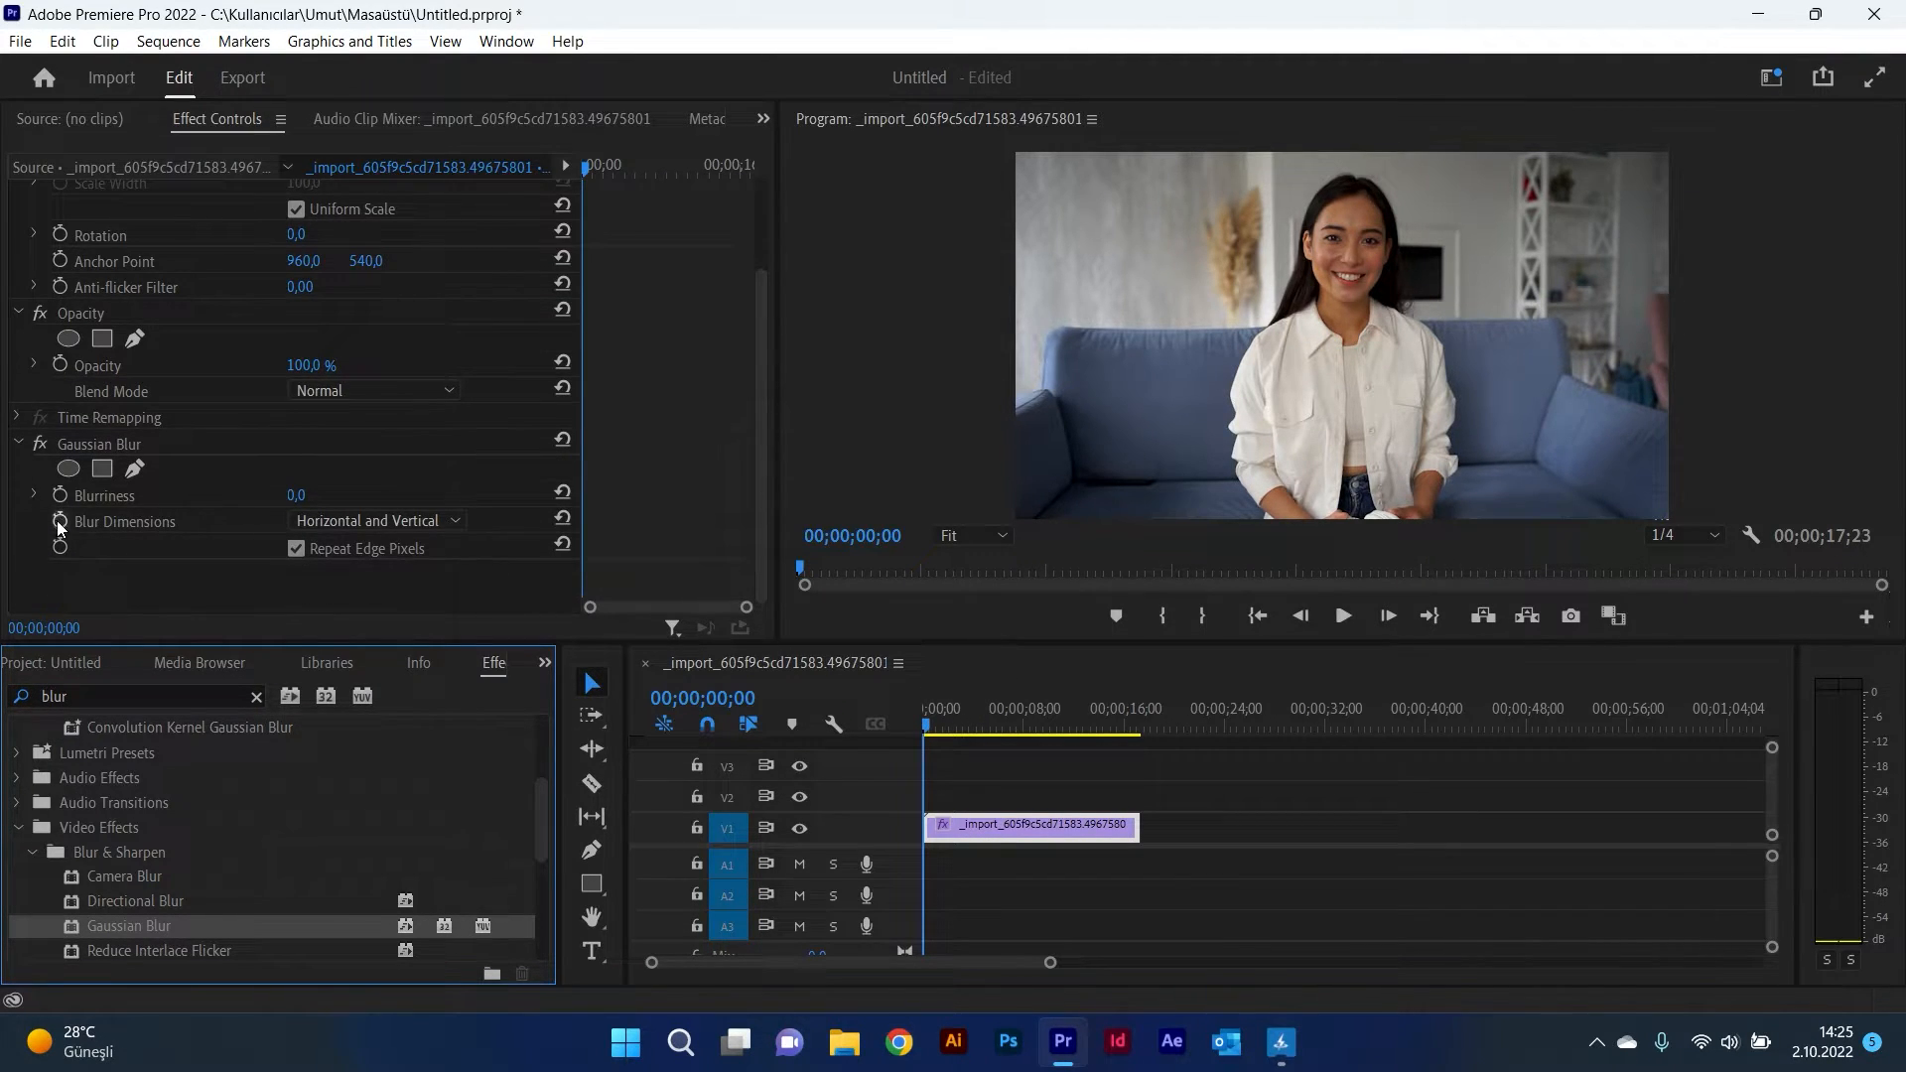
{"action": "left_click_drag", "start_coordinate": [296, 494], "coordinate": [220, 544]}
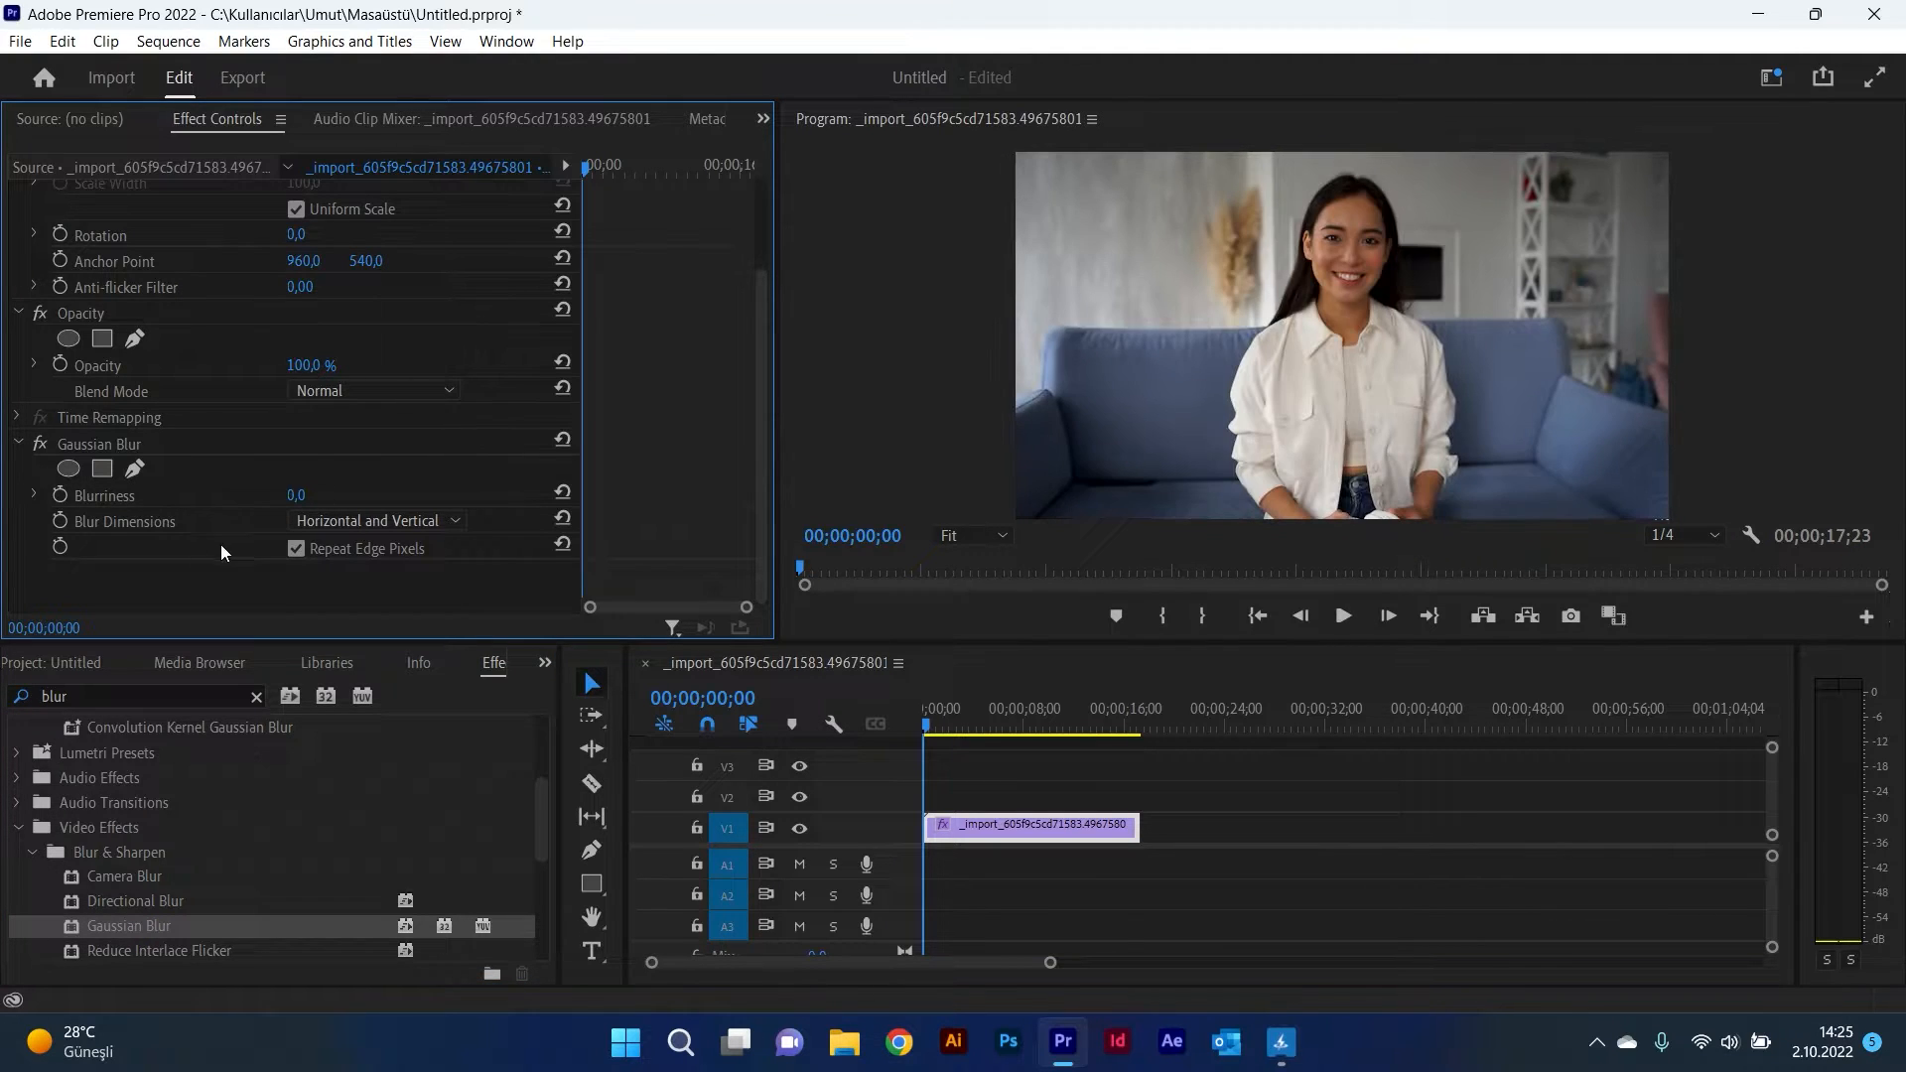
{"action": "left_click", "coordinate": [136, 468]}
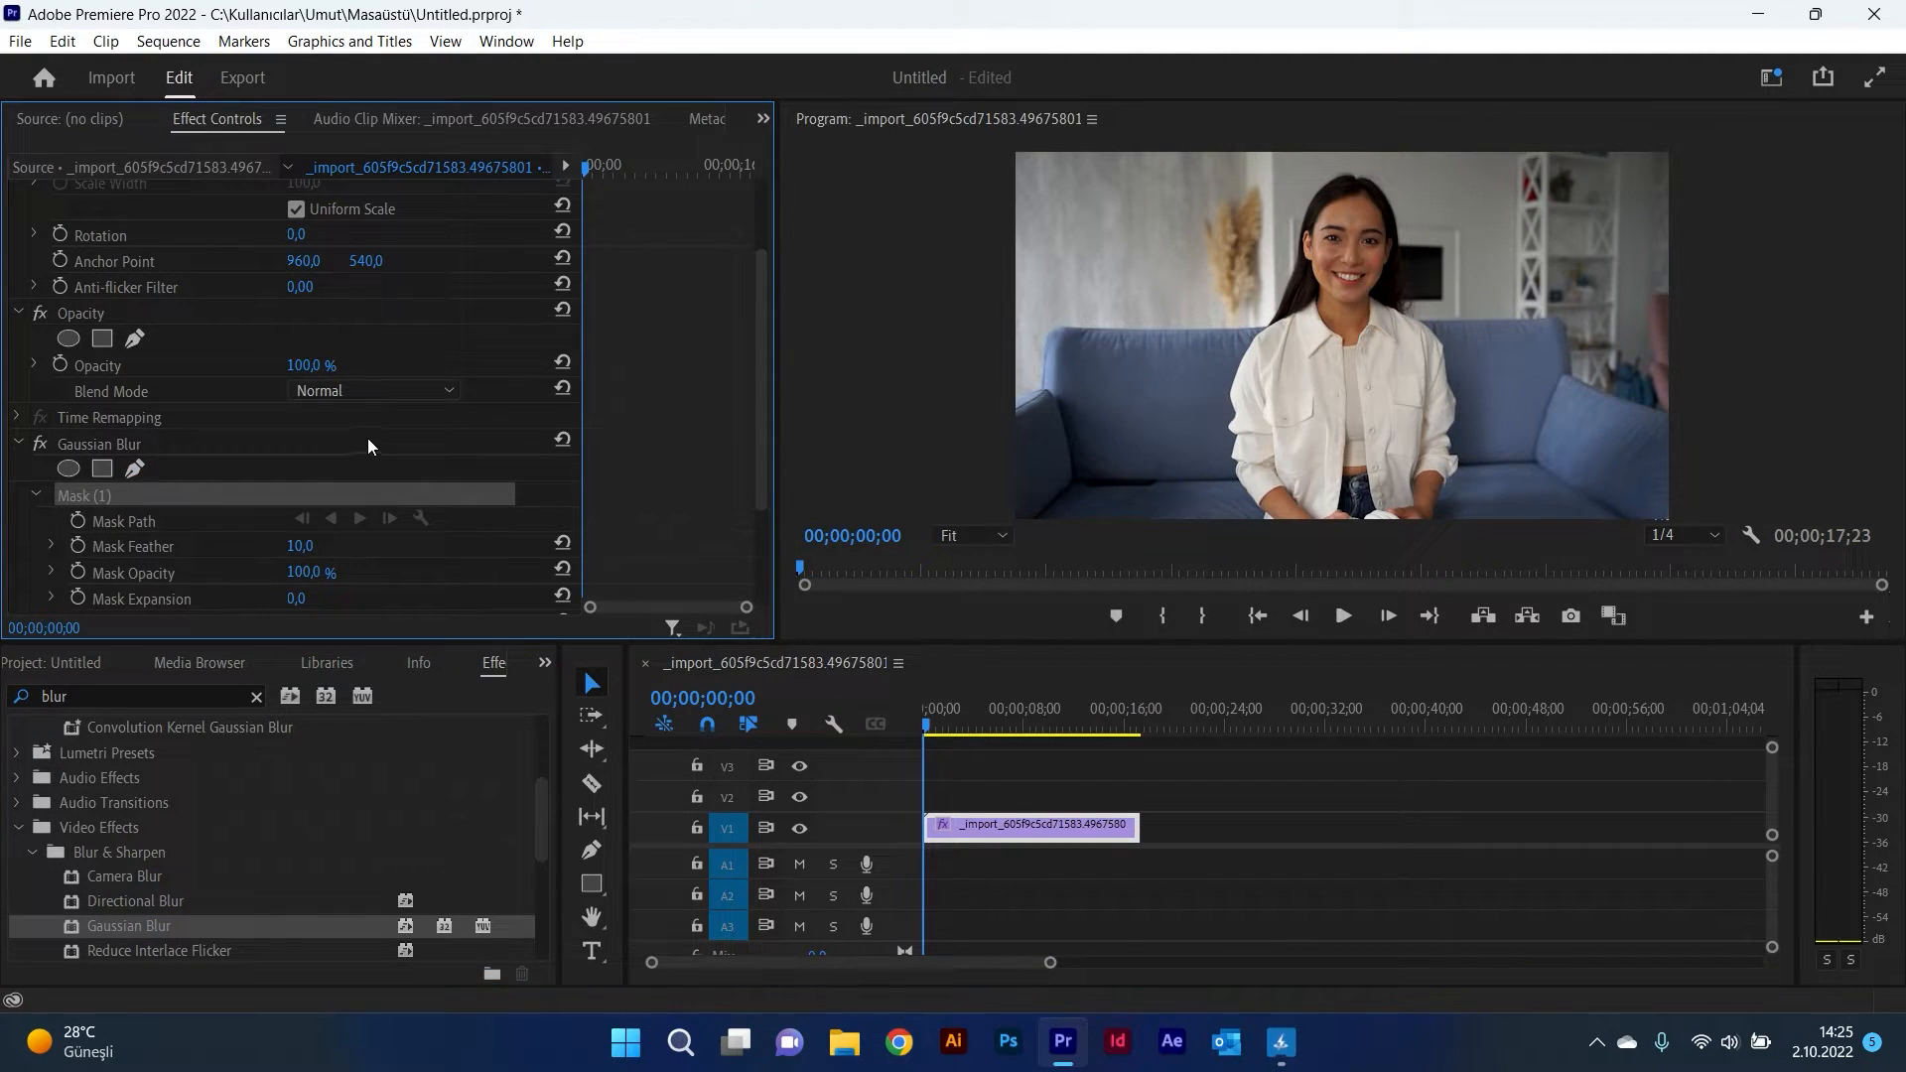
{"action": "left_click", "coordinate": [1355, 178]}
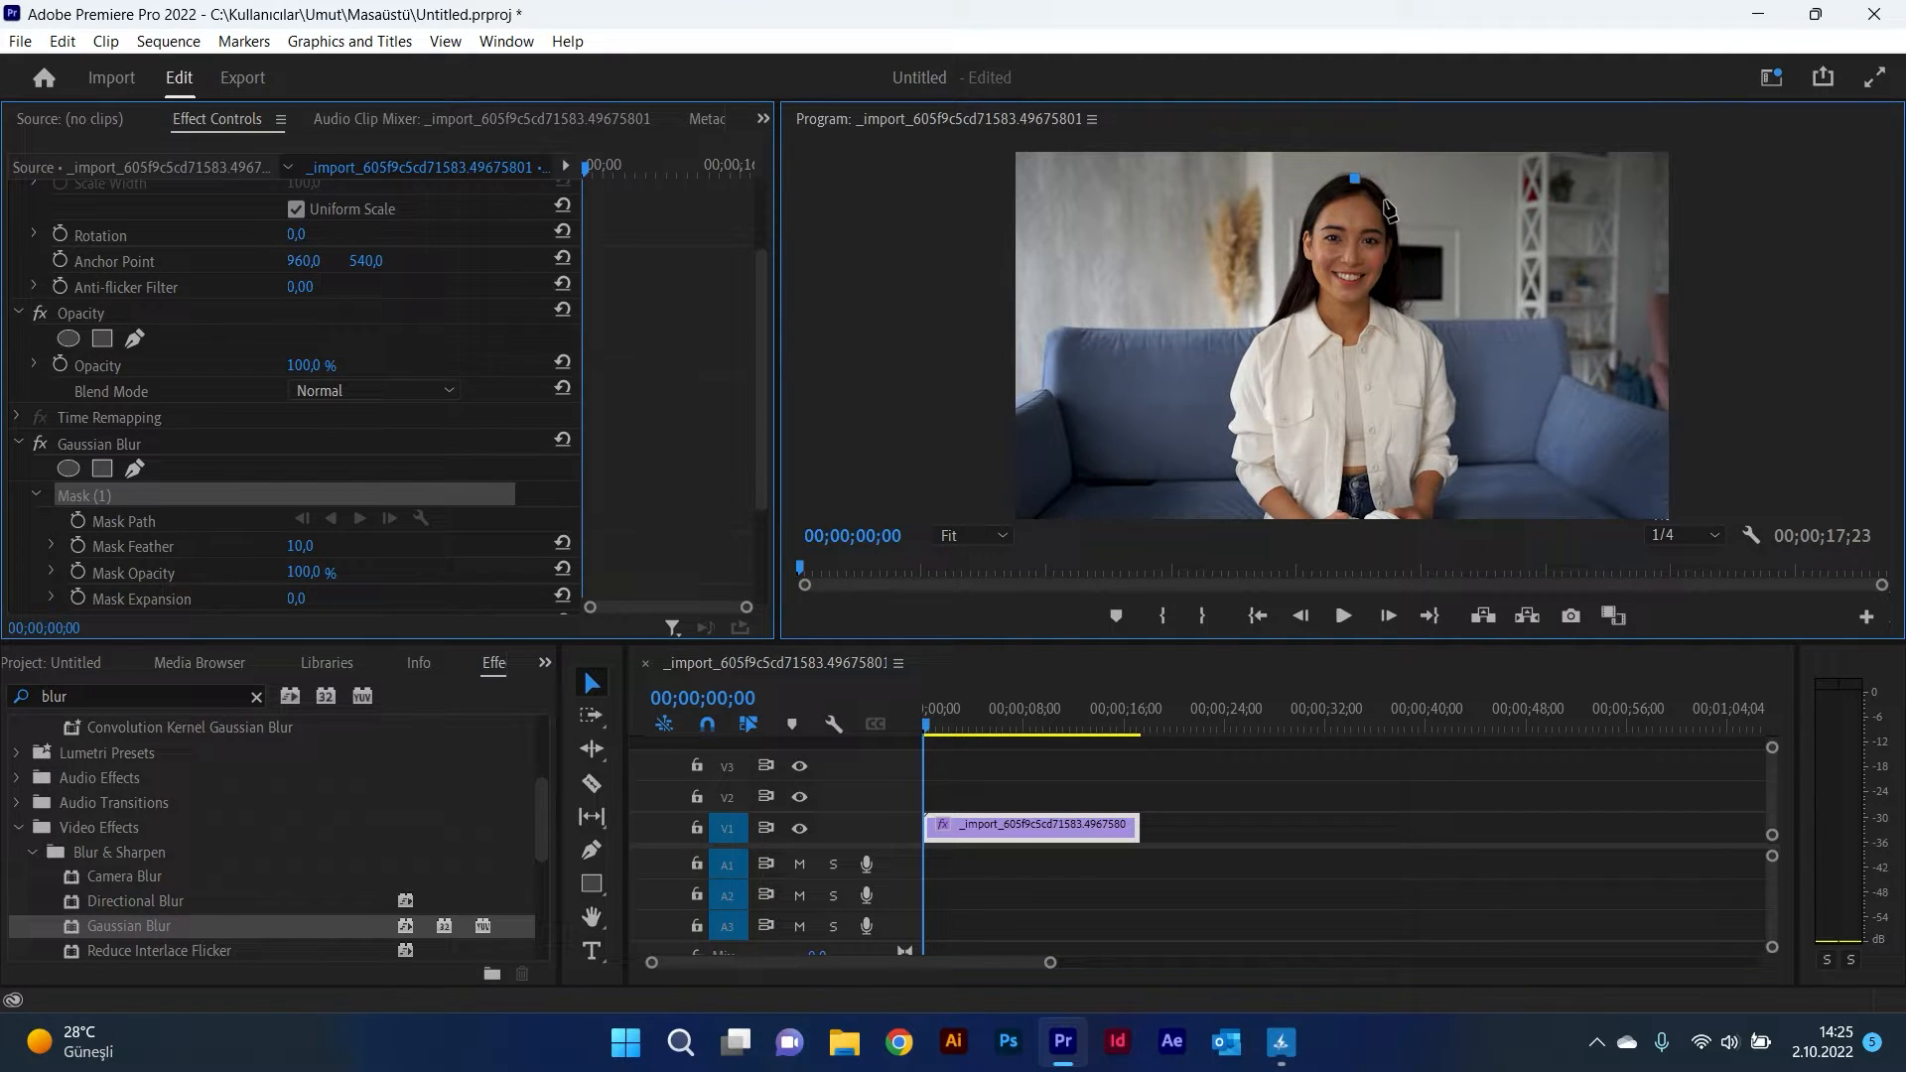
{"action": "left_click", "coordinate": [1385, 201]}
{"action": "left_click", "coordinate": [1395, 254]}
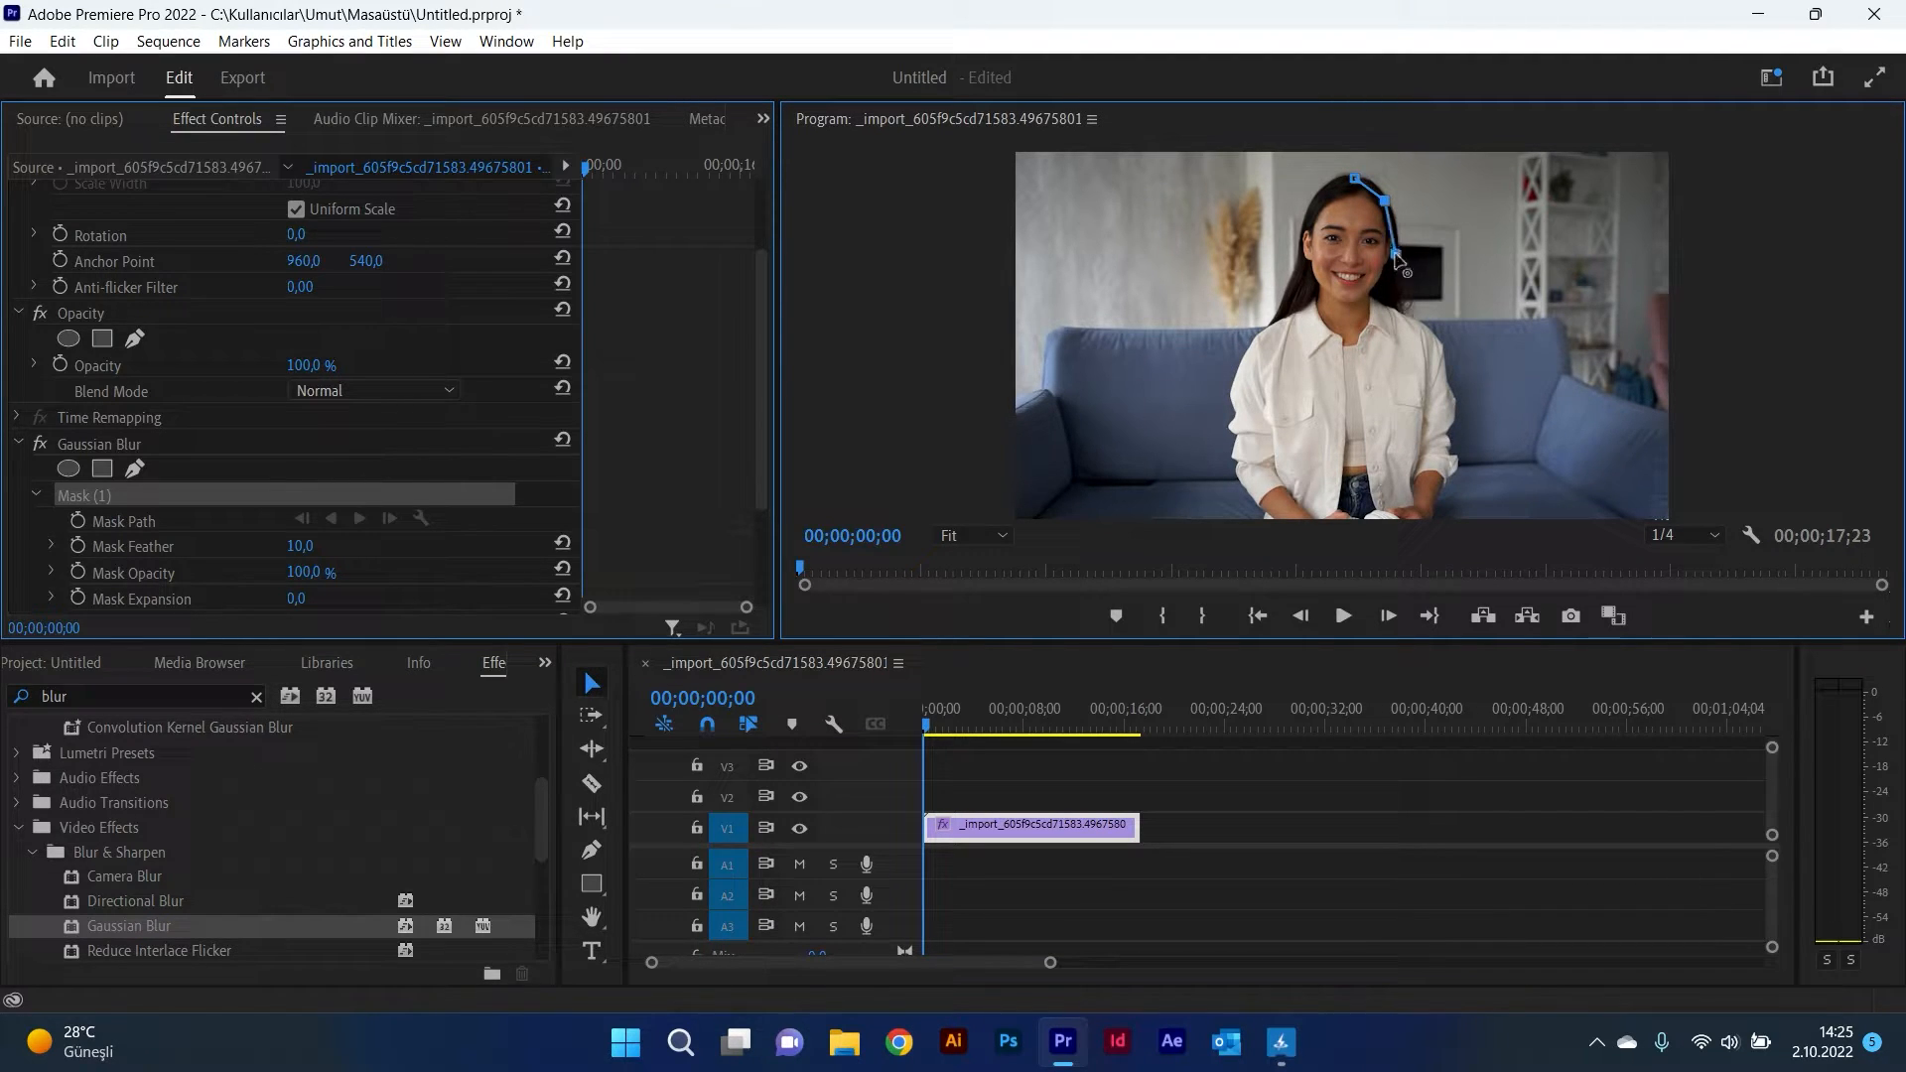
{"action": "left_click", "coordinate": [1402, 312]}
{"action": "left_click", "coordinate": [1436, 340]}
{"action": "left_click", "coordinate": [1449, 384]}
{"action": "left_click", "coordinate": [1451, 428]}
{"action": "left_click", "coordinate": [1455, 465]}
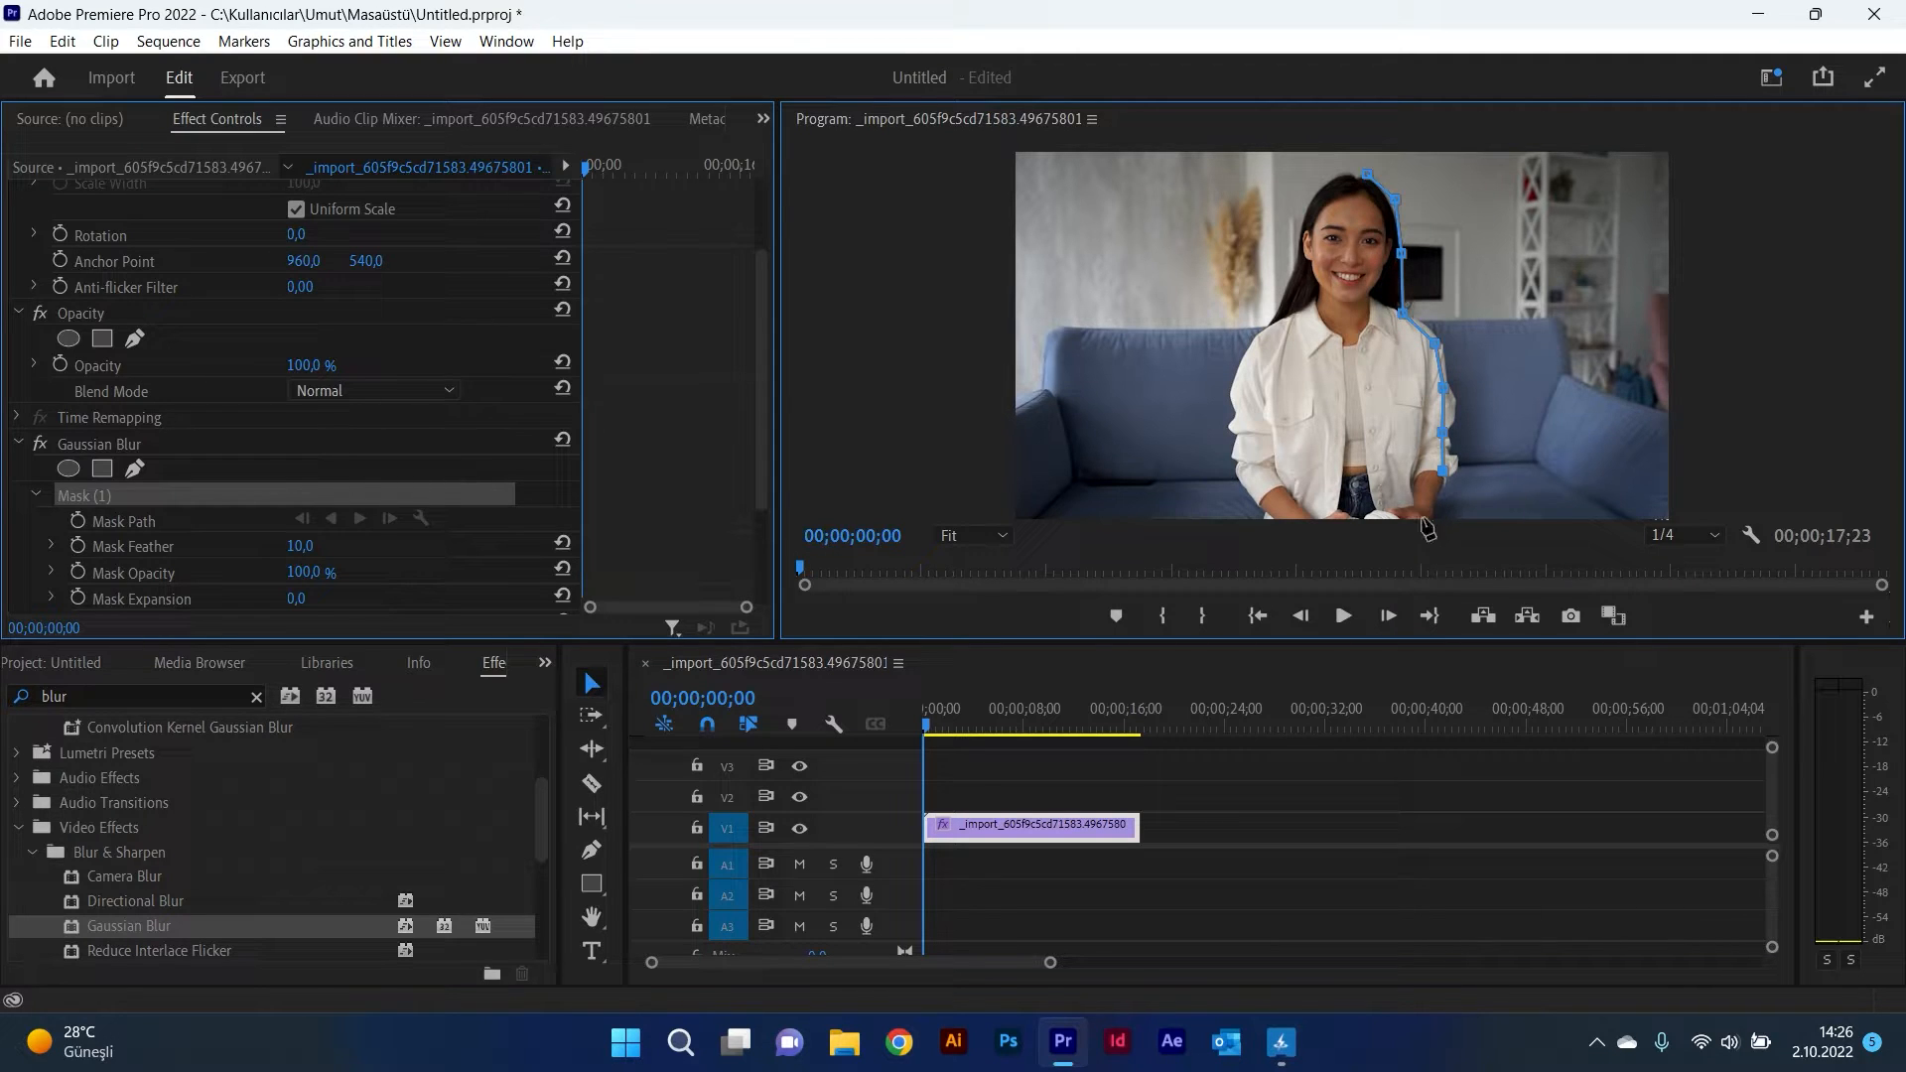
{"action": "left_click", "coordinate": [1423, 516]}
{"action": "left_click", "coordinate": [1249, 507]}
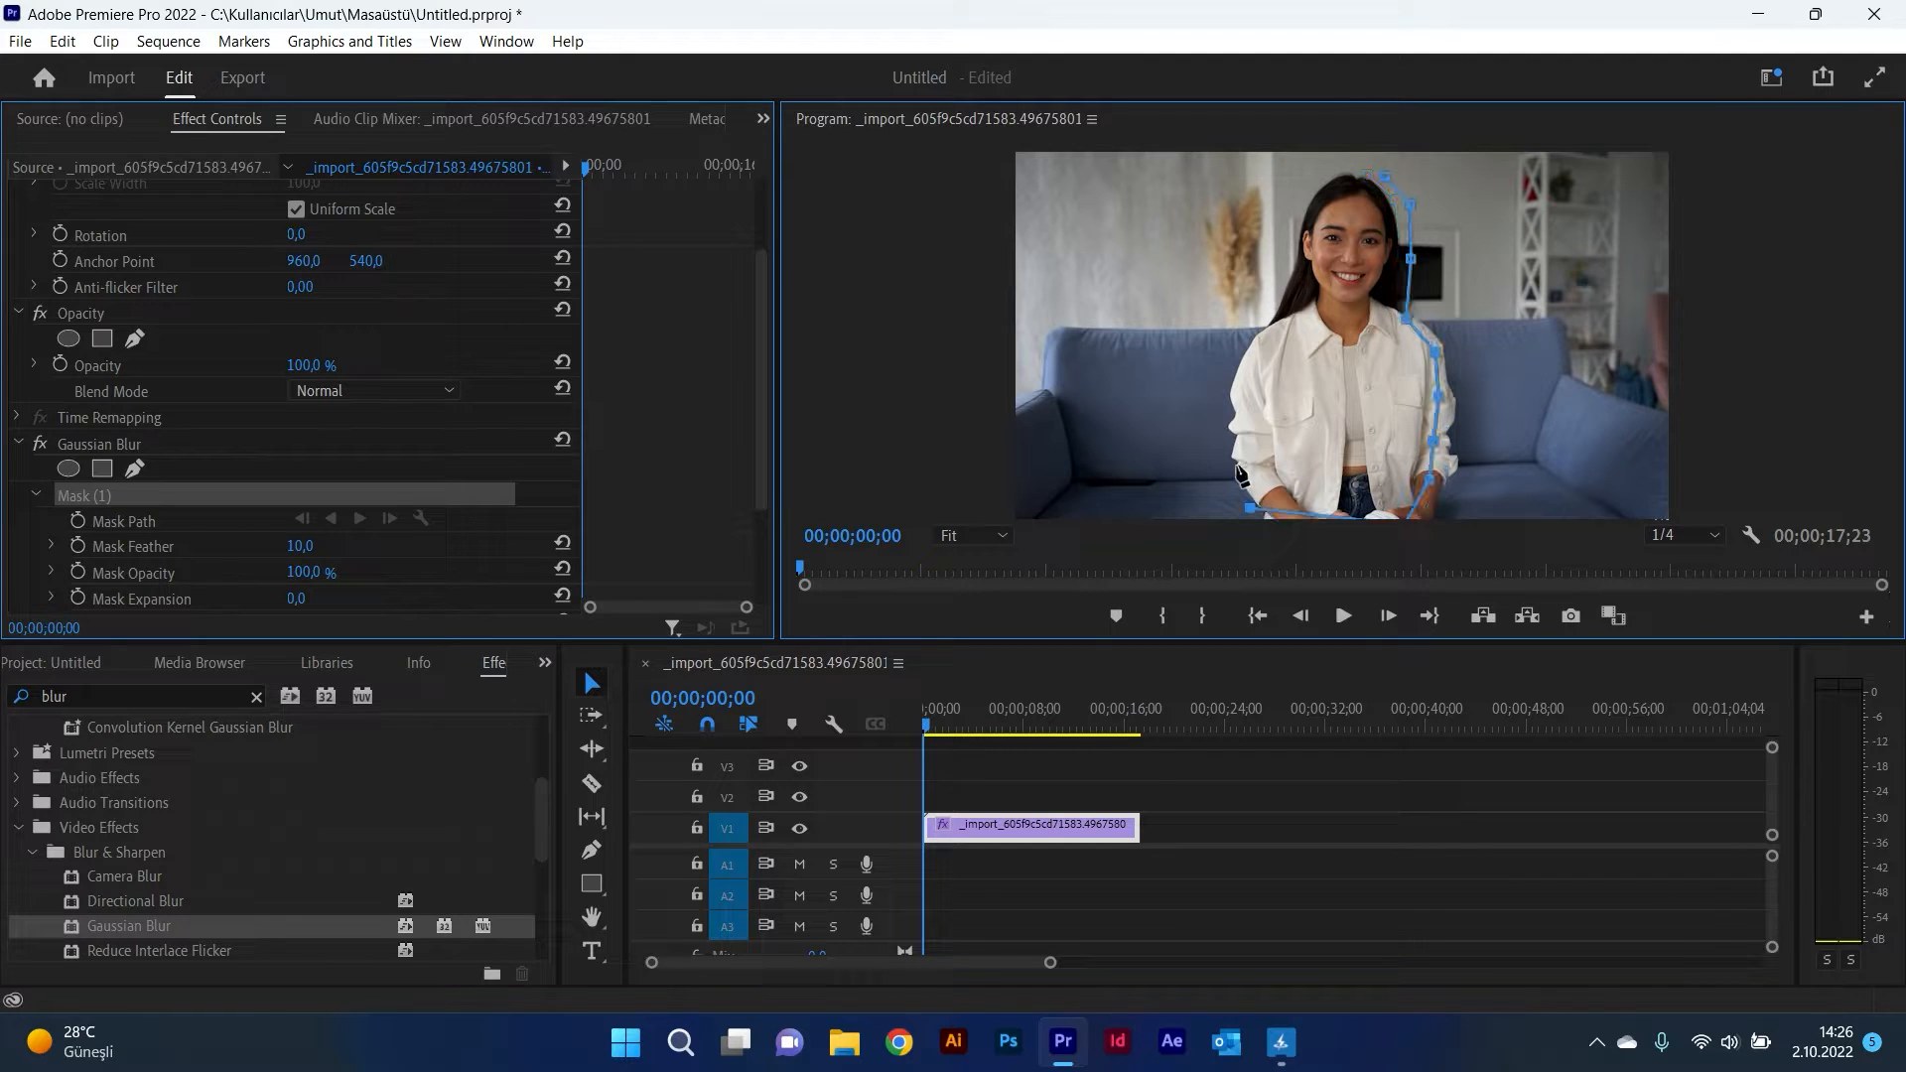
Step: Continue the mask points up the woman's left side and around her head, undoing one misplaced point, and close the path
{"action": "left_click", "coordinate": [1237, 466]}
{"action": "left_click", "coordinate": [1233, 420]}
{"action": "left_click", "coordinate": [1239, 365]}
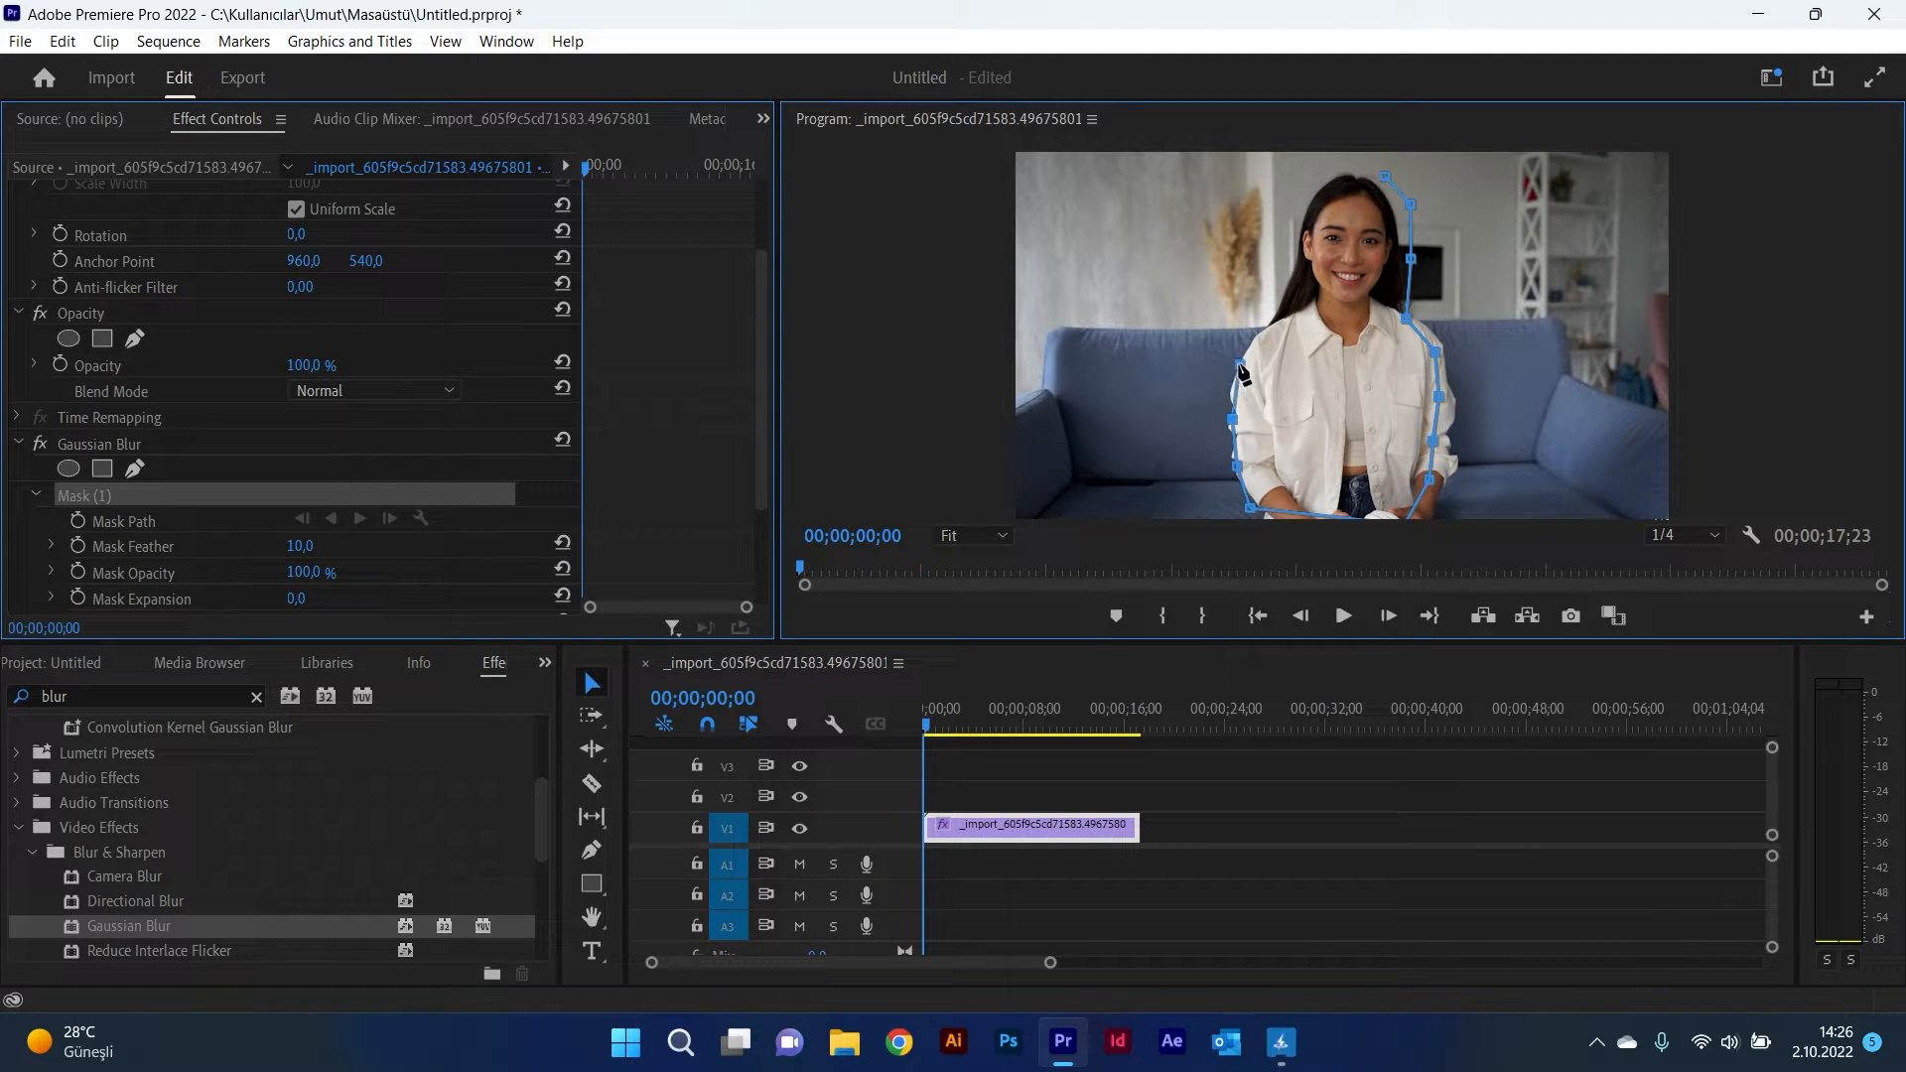
{"action": "left_click", "coordinate": [1271, 320]}
{"action": "left_click", "coordinate": [1307, 261]}
{"action": "key", "text": "ctrl+z"}
{"action": "left_click", "coordinate": [1295, 266]}
{"action": "left_click", "coordinate": [1306, 217]}
{"action": "left_click", "coordinate": [1335, 180]}
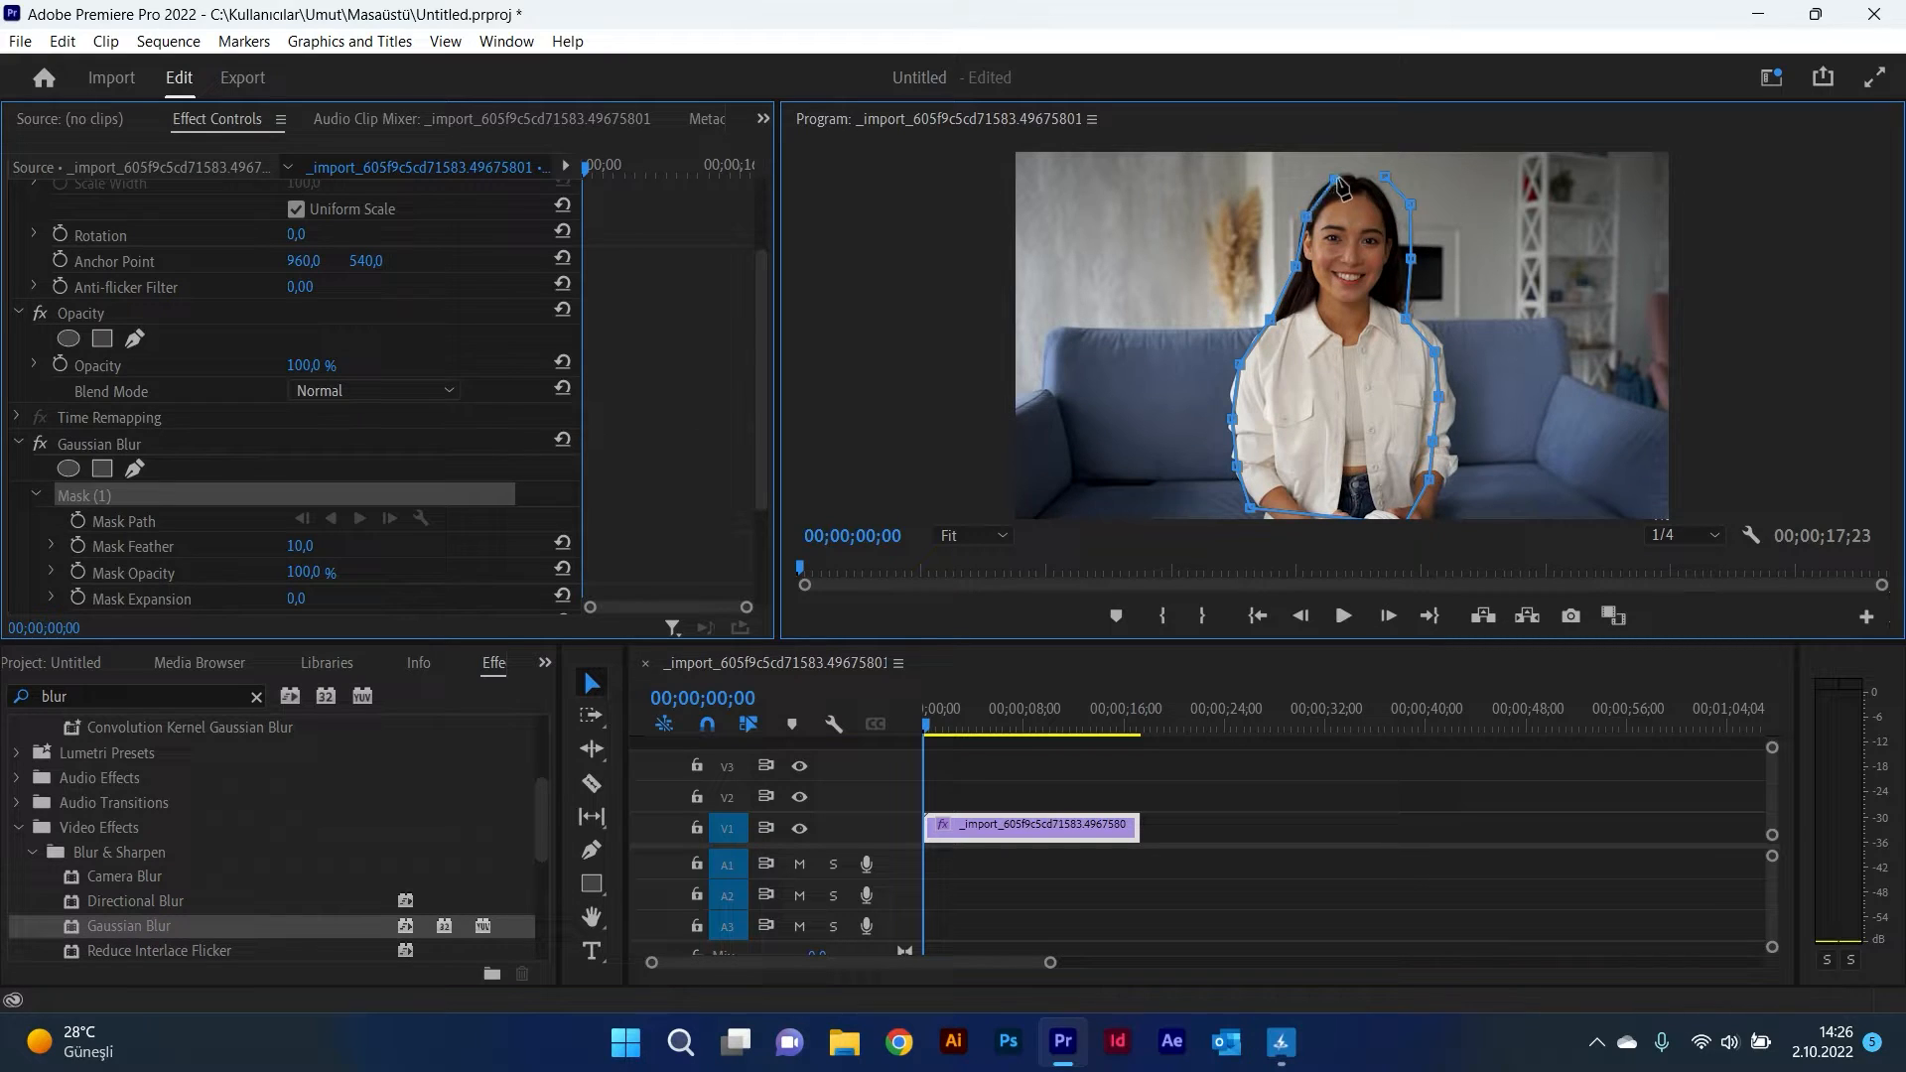
{"action": "left_click", "coordinate": [1387, 179]}
{"action": "left_click", "coordinate": [1368, 178]}
{"action": "left_click_drag", "start_coordinate": [1387, 179], "coordinate": [1394, 213]}
Step: Move mask points to fit the outline closer to her arm and lower body
{"action": "left_click_drag", "start_coordinate": [1405, 319], "coordinate": [1455, 404]}
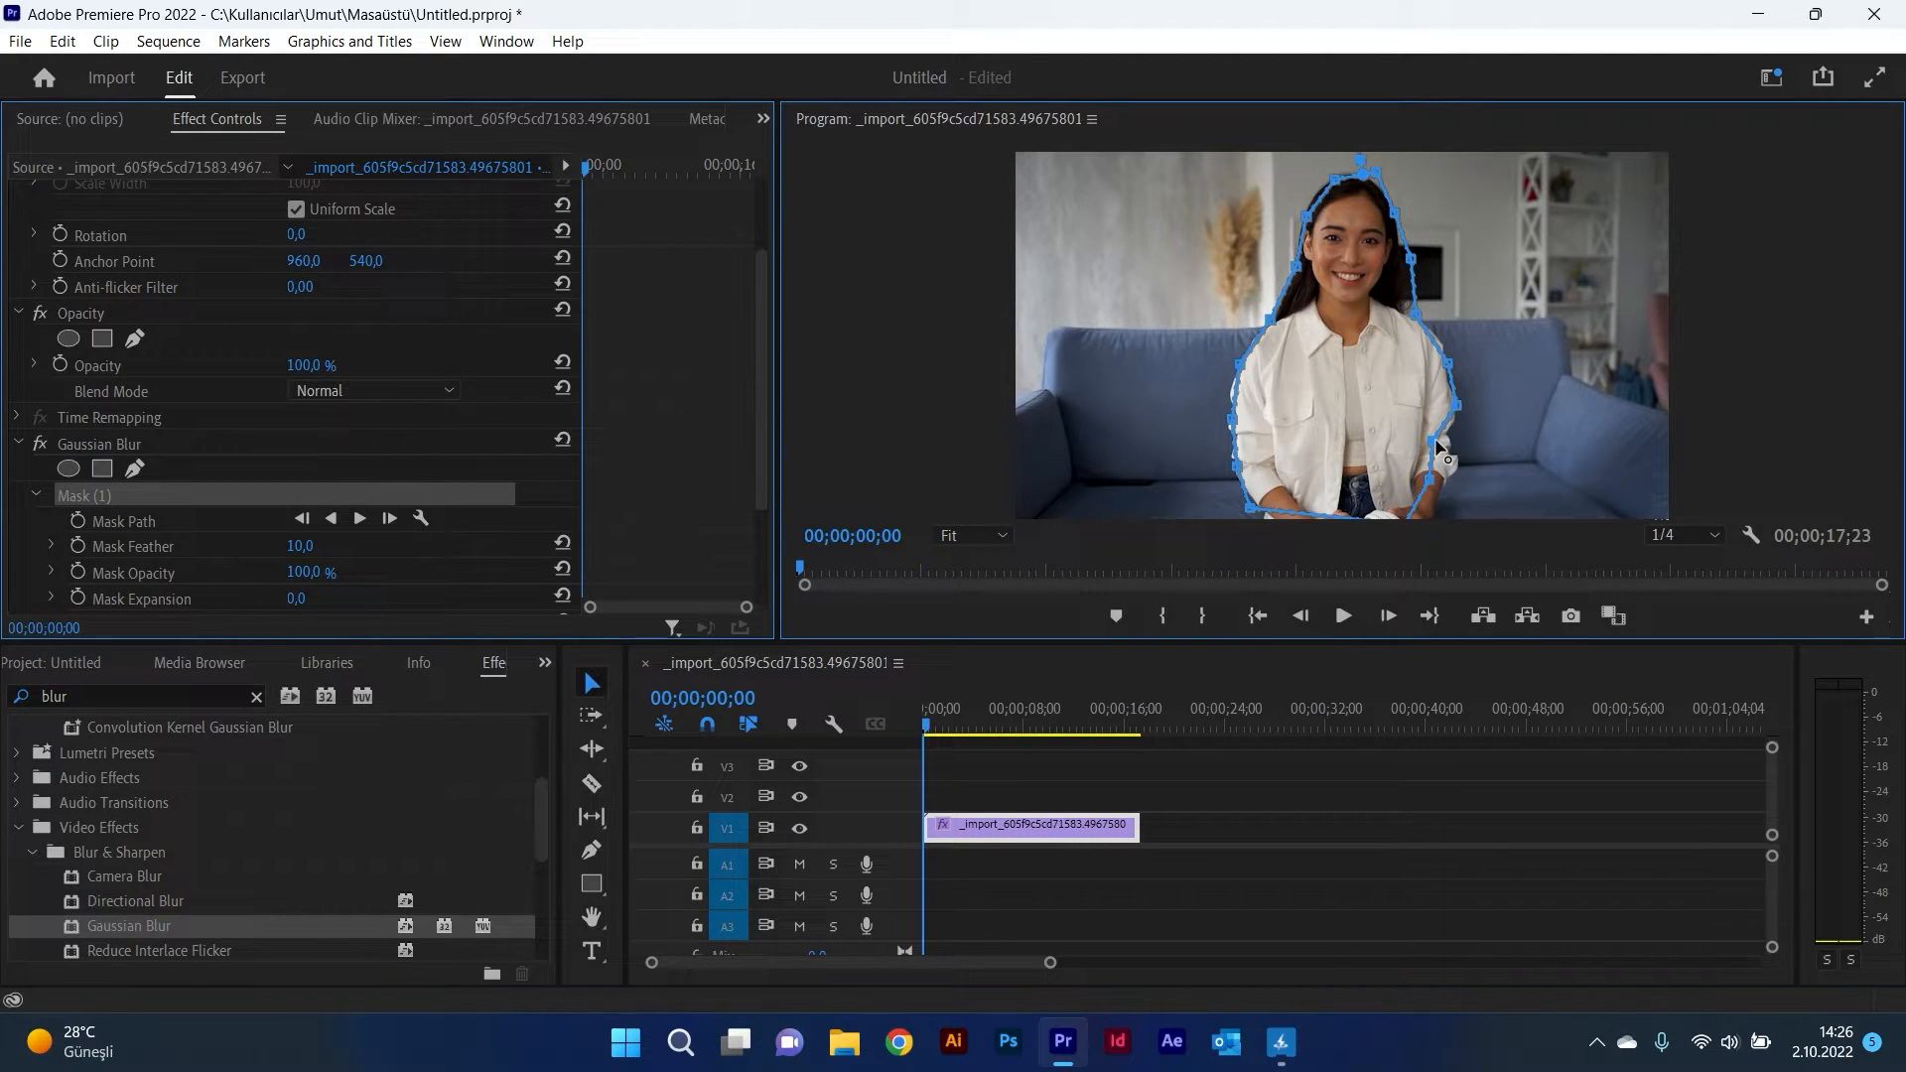
{"action": "left_click_drag", "start_coordinate": [1436, 444], "coordinate": [1435, 514]}
{"action": "left_click_drag", "start_coordinate": [1248, 513], "coordinate": [1268, 518]}
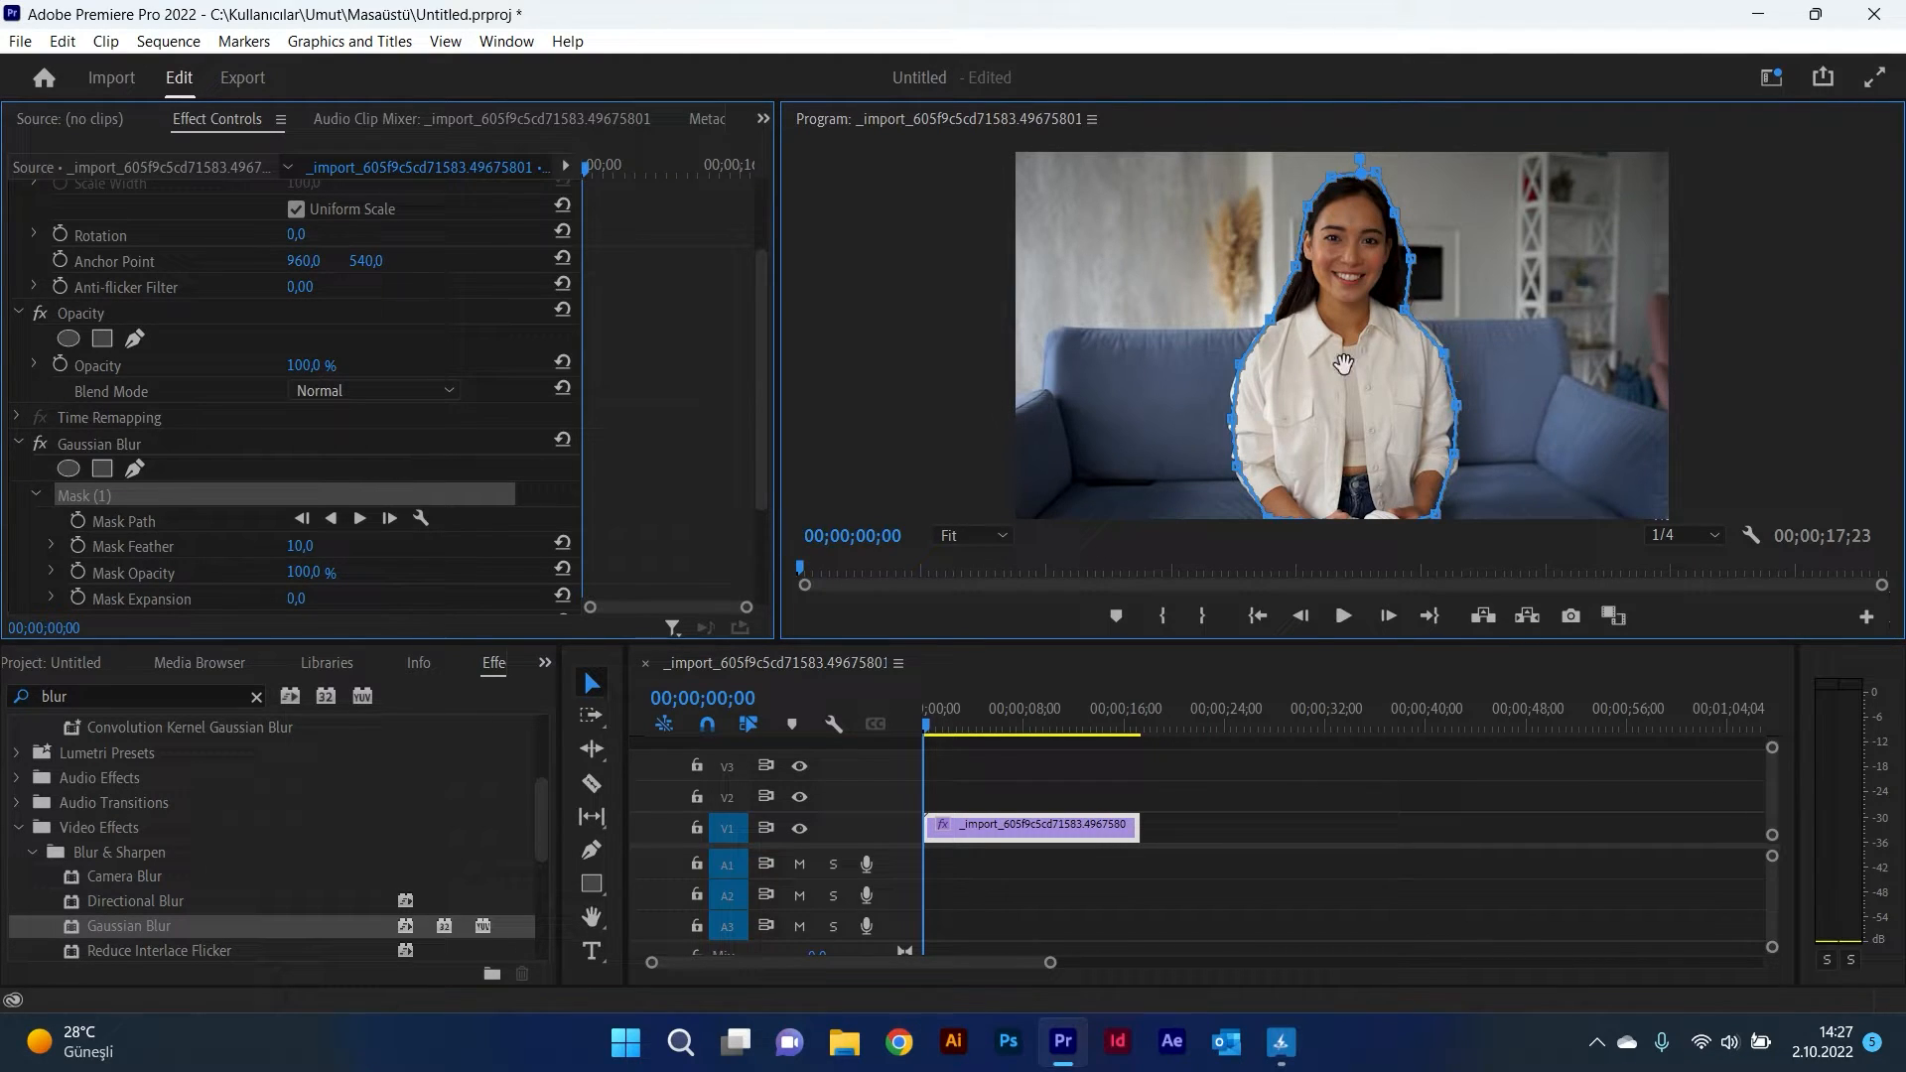
Step: Track the mask path forward through the clip and move the playhead back to the start
{"action": "scroll", "coordinate": [480, 539], "scroll_direction": "down", "scroll_amount": 1}
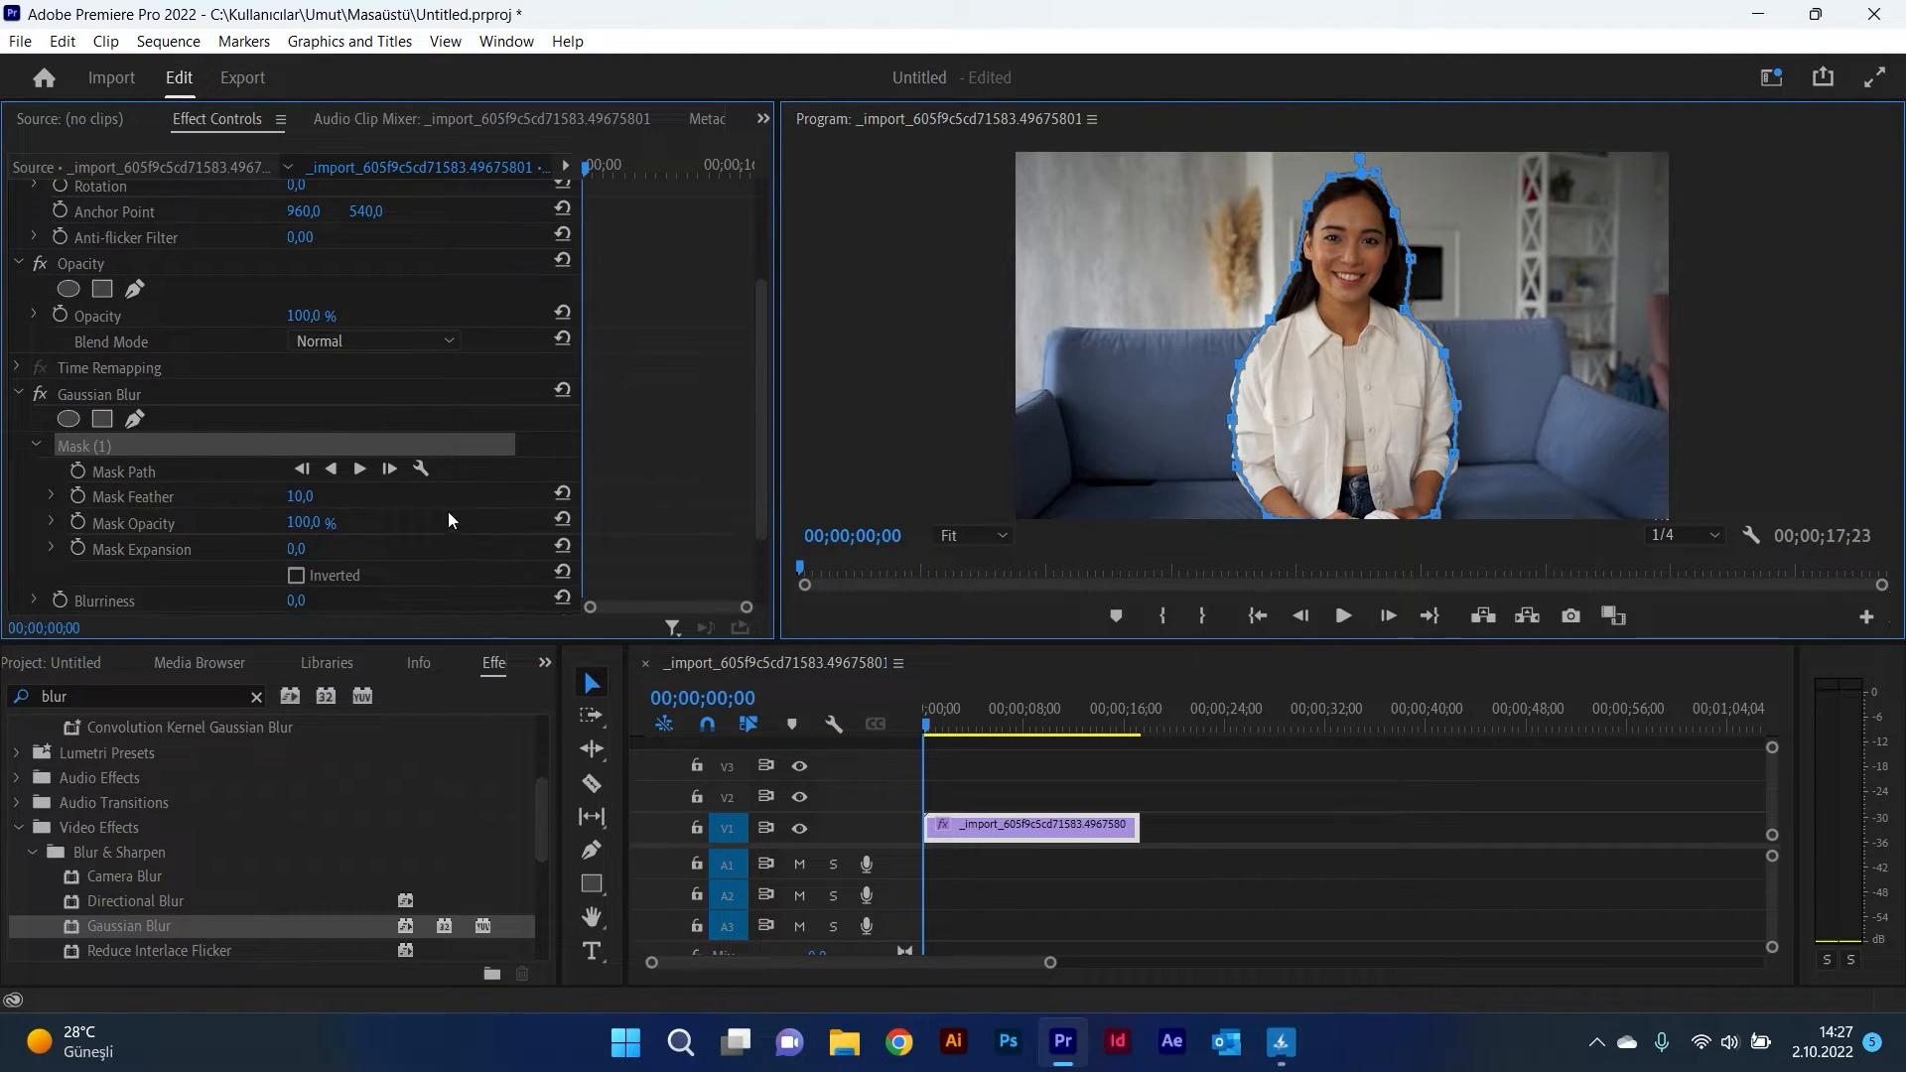
{"action": "left_click", "coordinate": [359, 469]}
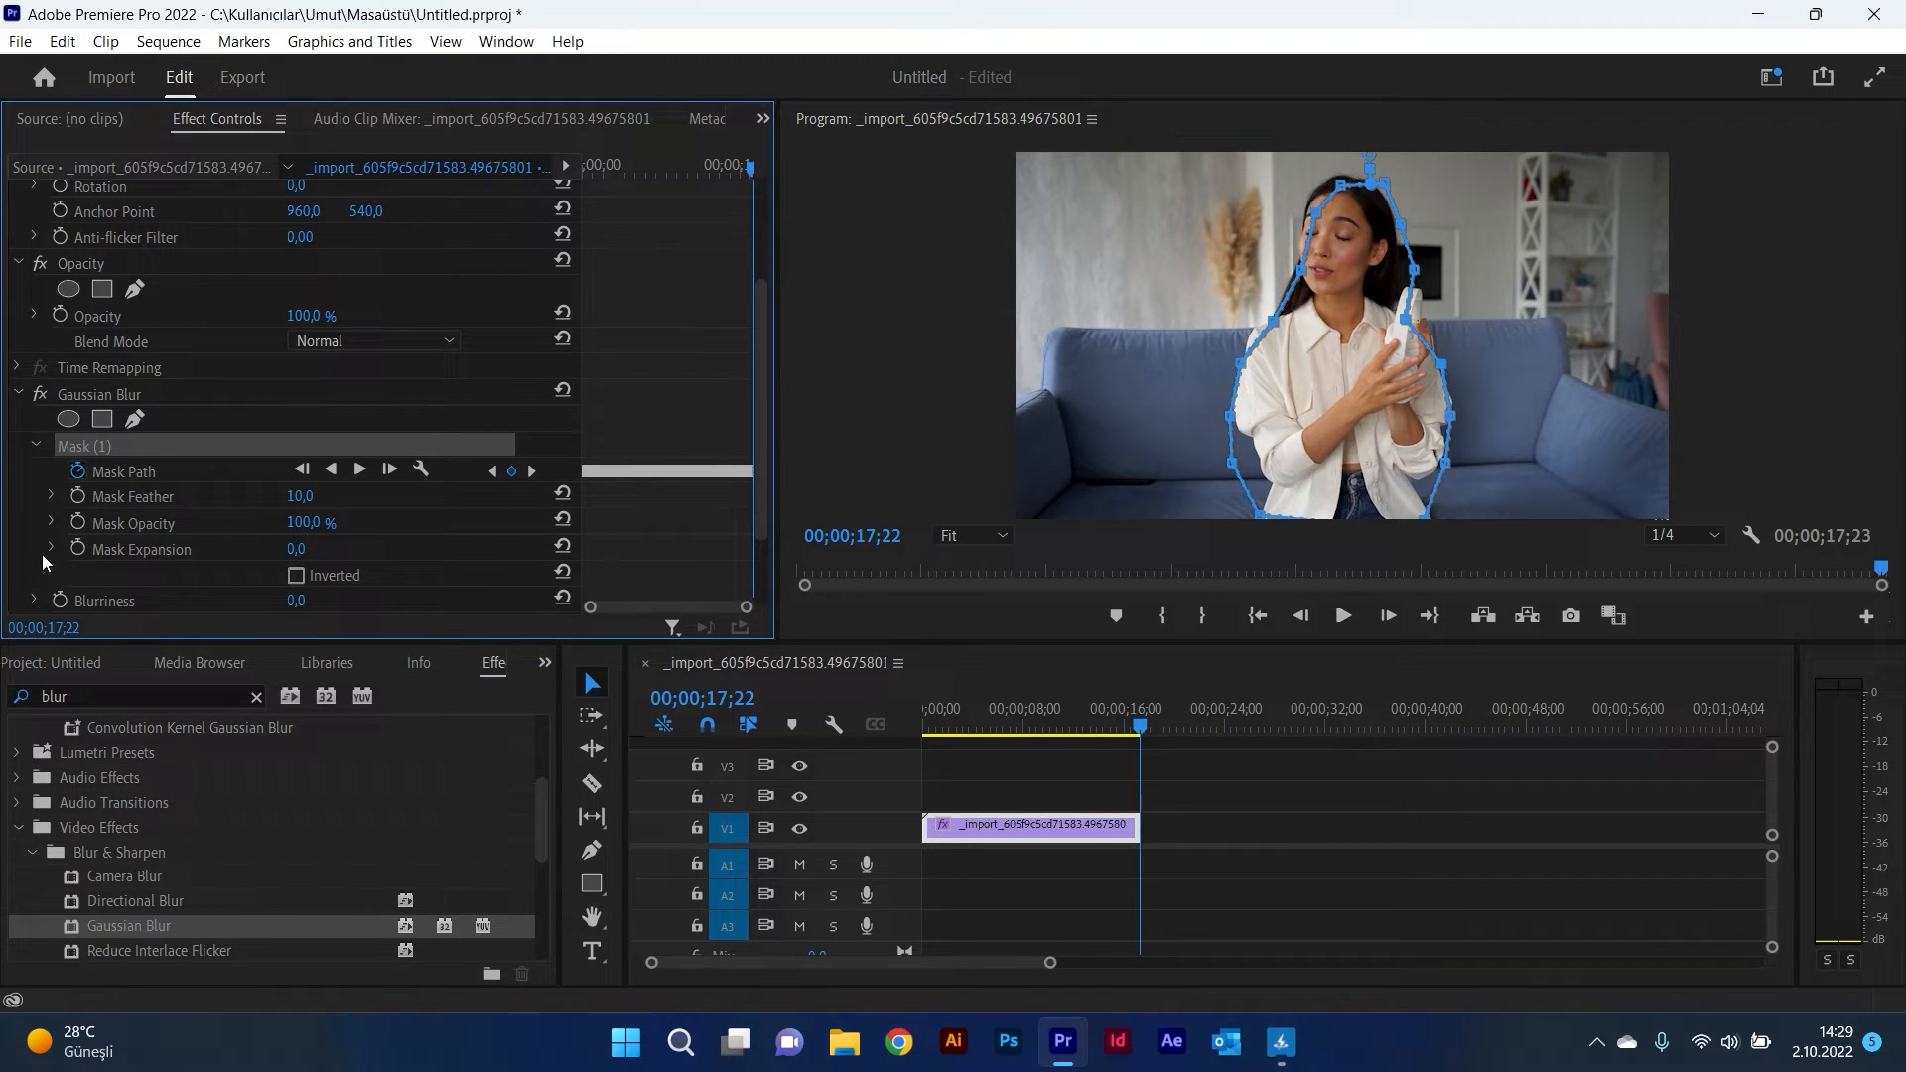
{"action": "left_click_drag", "start_coordinate": [1146, 730], "coordinate": [713, 747]}
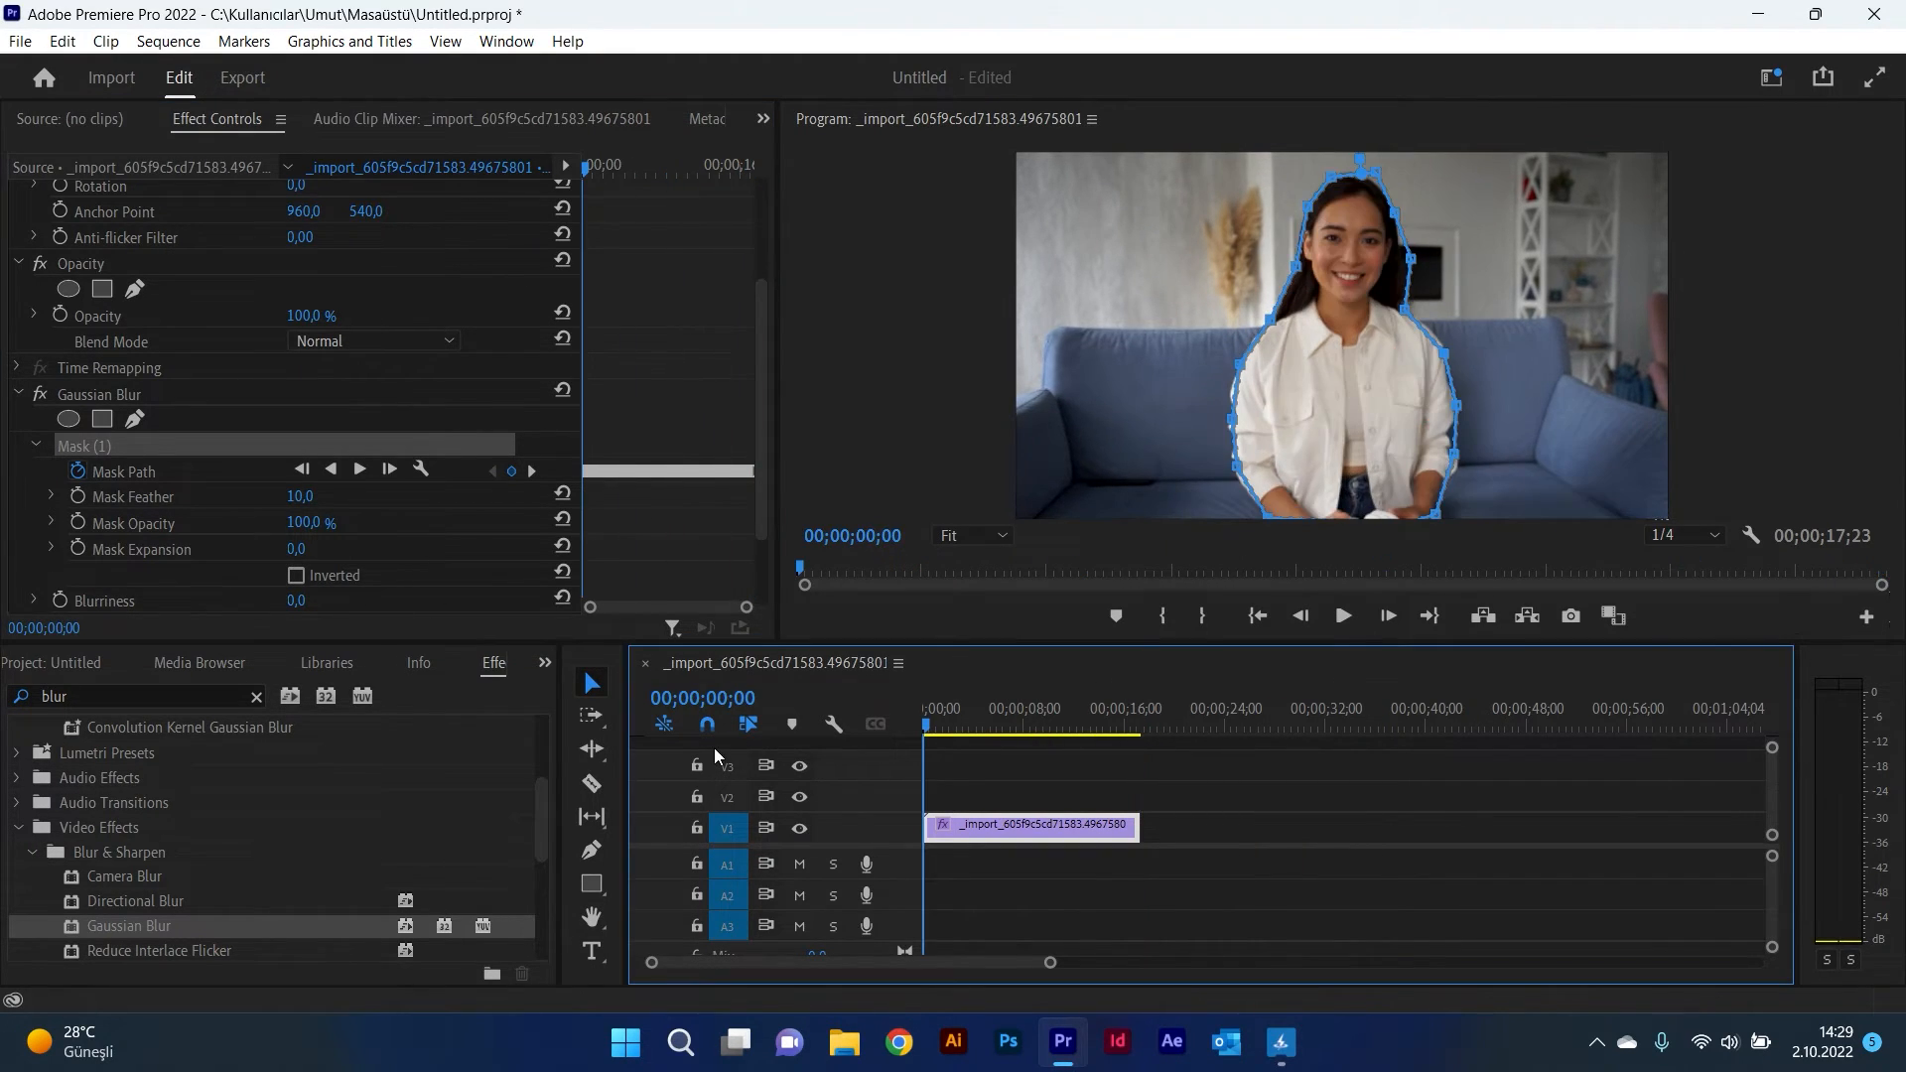
Step: Set the Gaussian Blur's Blurriness to 35
{"action": "scroll", "coordinate": [18, 541], "scroll_direction": "down", "scroll_amount": 1}
{"action": "scroll", "coordinate": [18, 541], "scroll_direction": "down", "scroll_amount": 1}
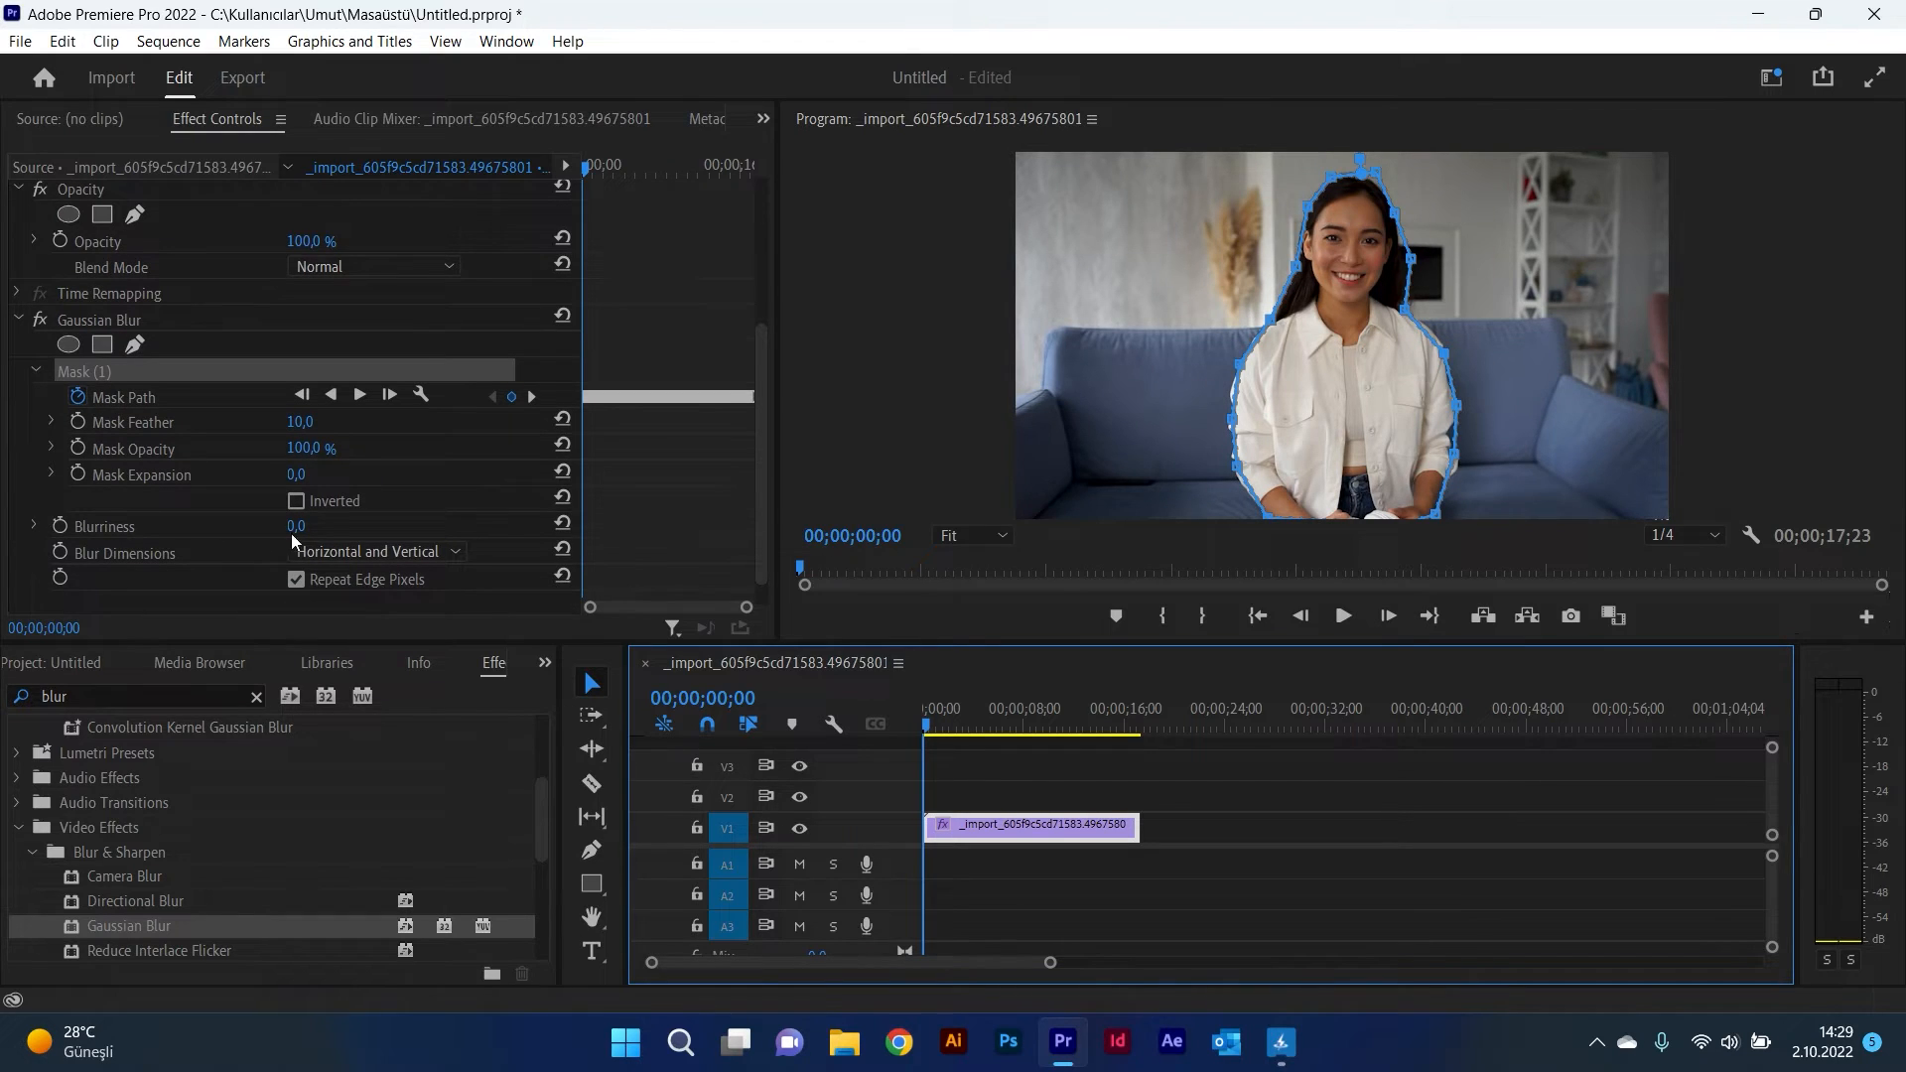
{"action": "left_click_drag", "start_coordinate": [296, 528], "coordinate": [330, 529]}
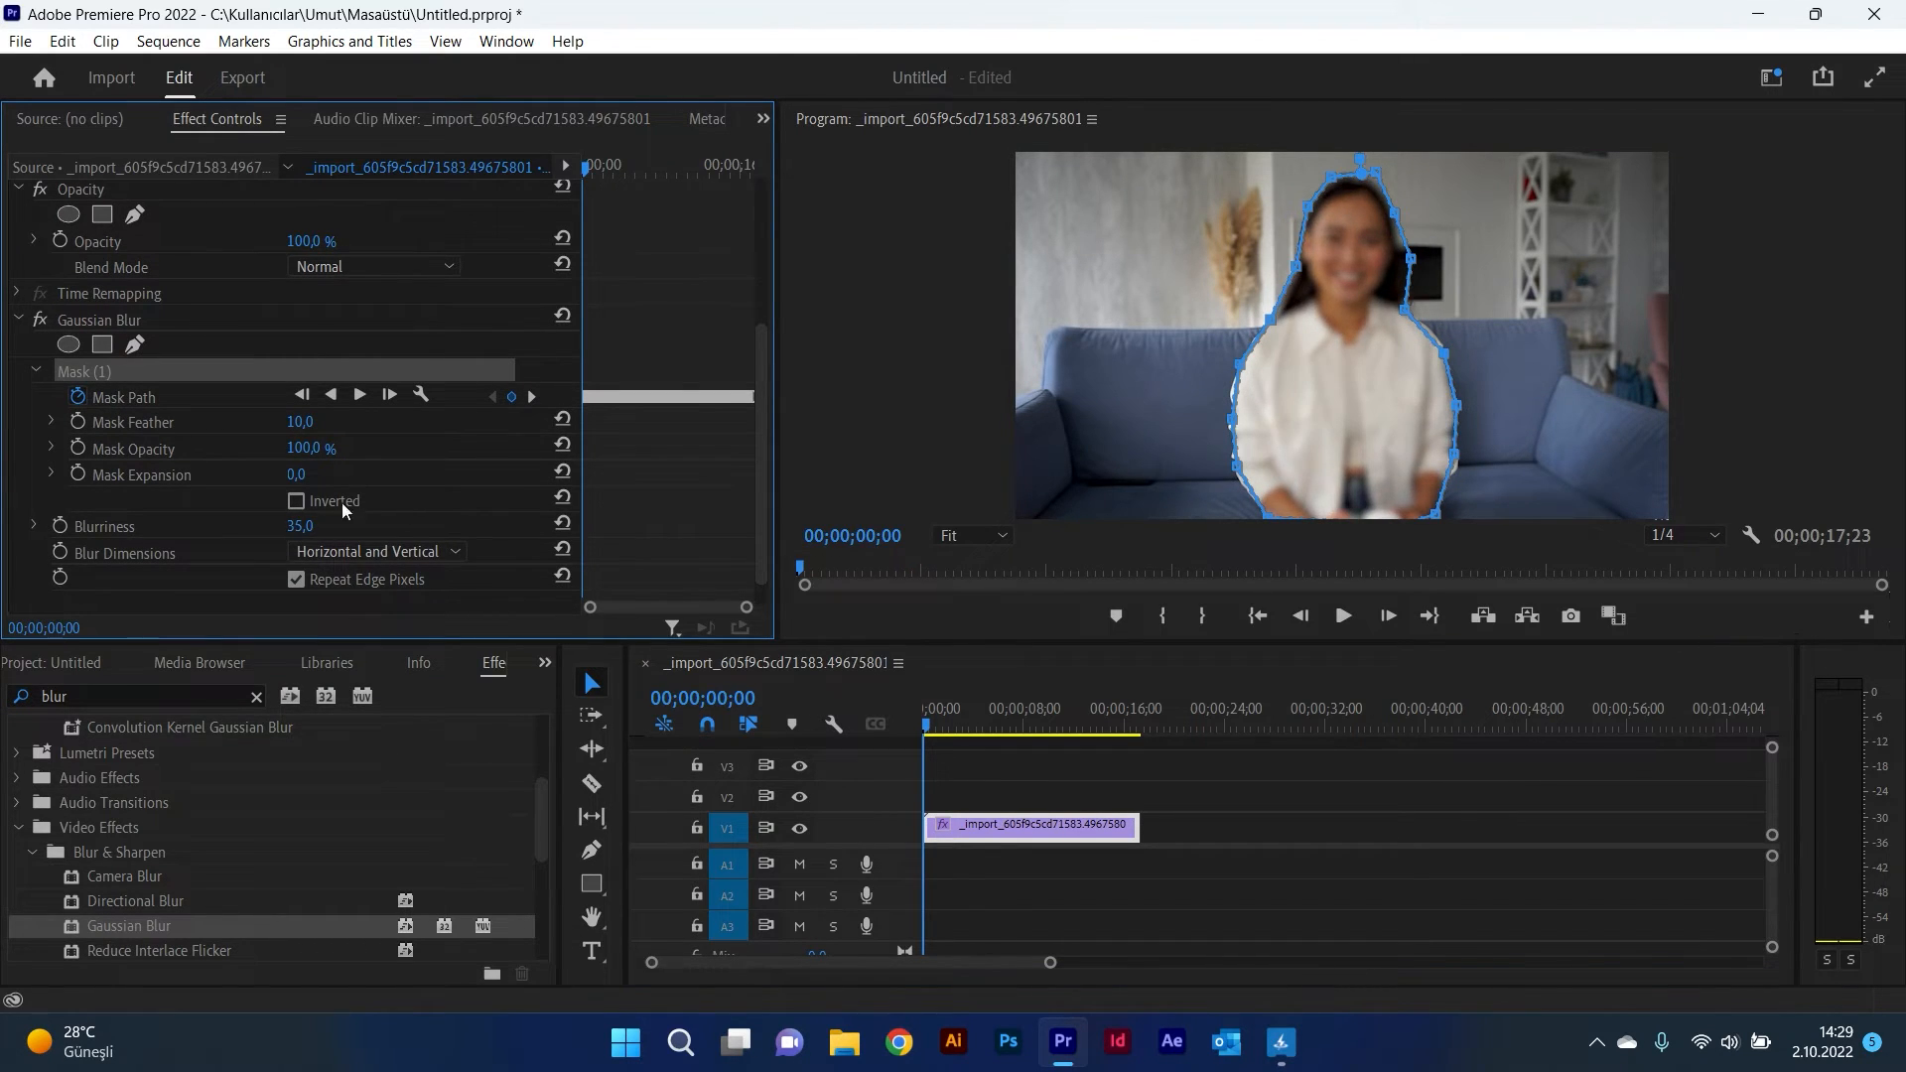
Step: Invert the mask and set its Mask Expansion to 25
{"action": "left_click", "coordinate": [296, 501]}
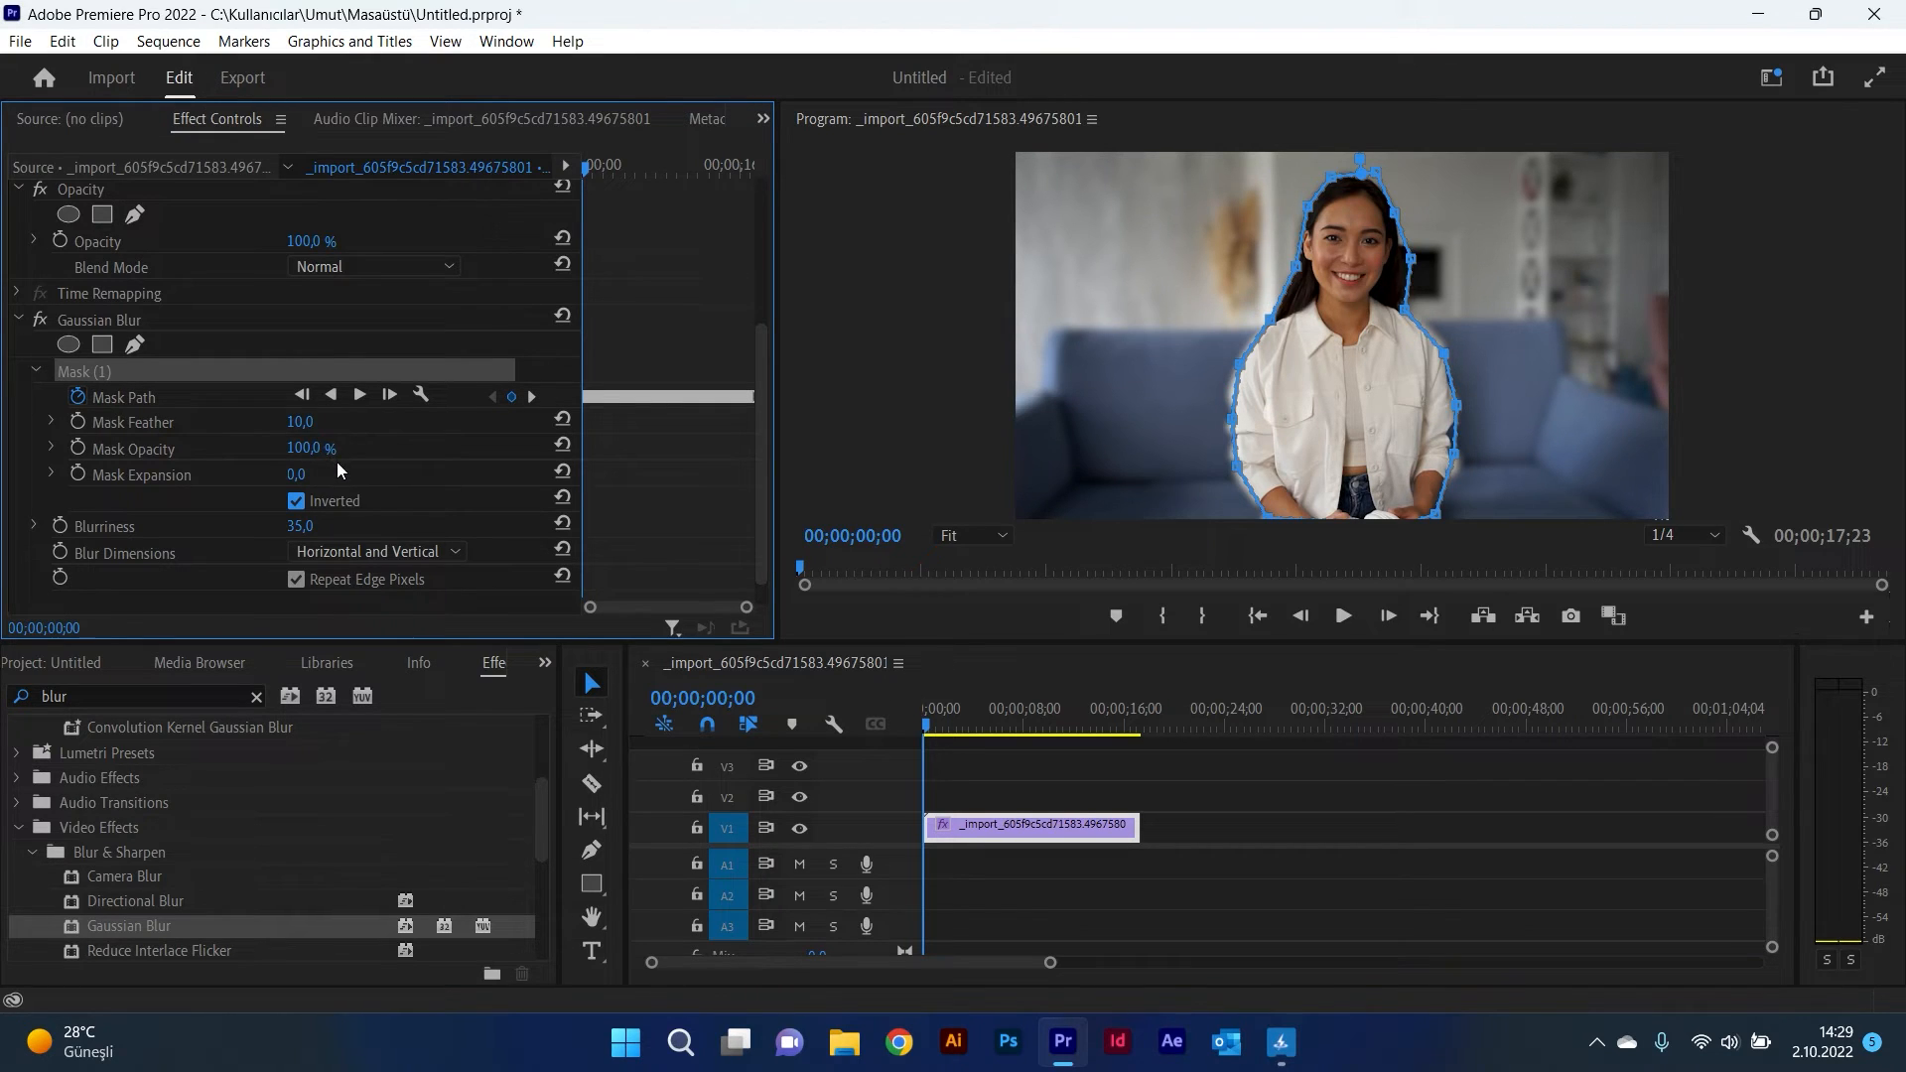
{"action": "left_click_drag", "start_coordinate": [306, 480], "coordinate": [331, 479]}
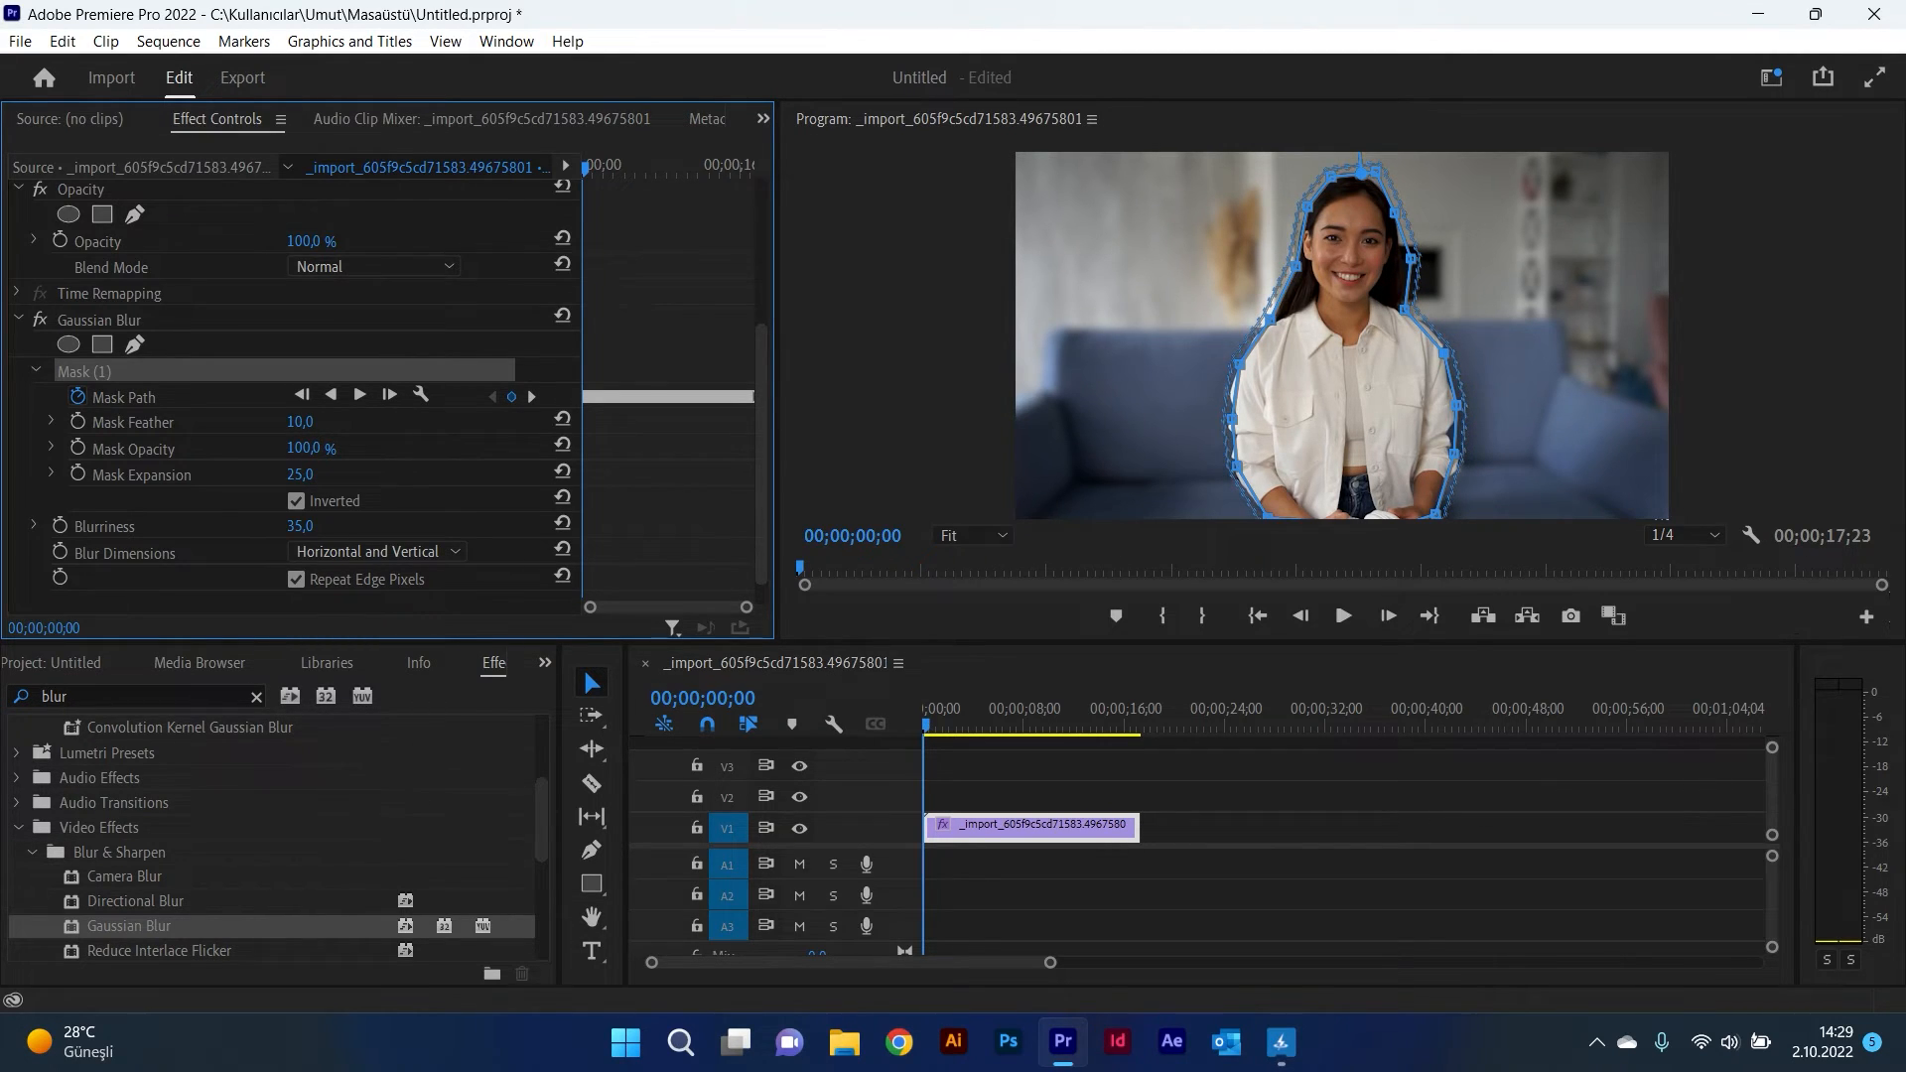
{"action": "left_click", "coordinate": [311, 421]}
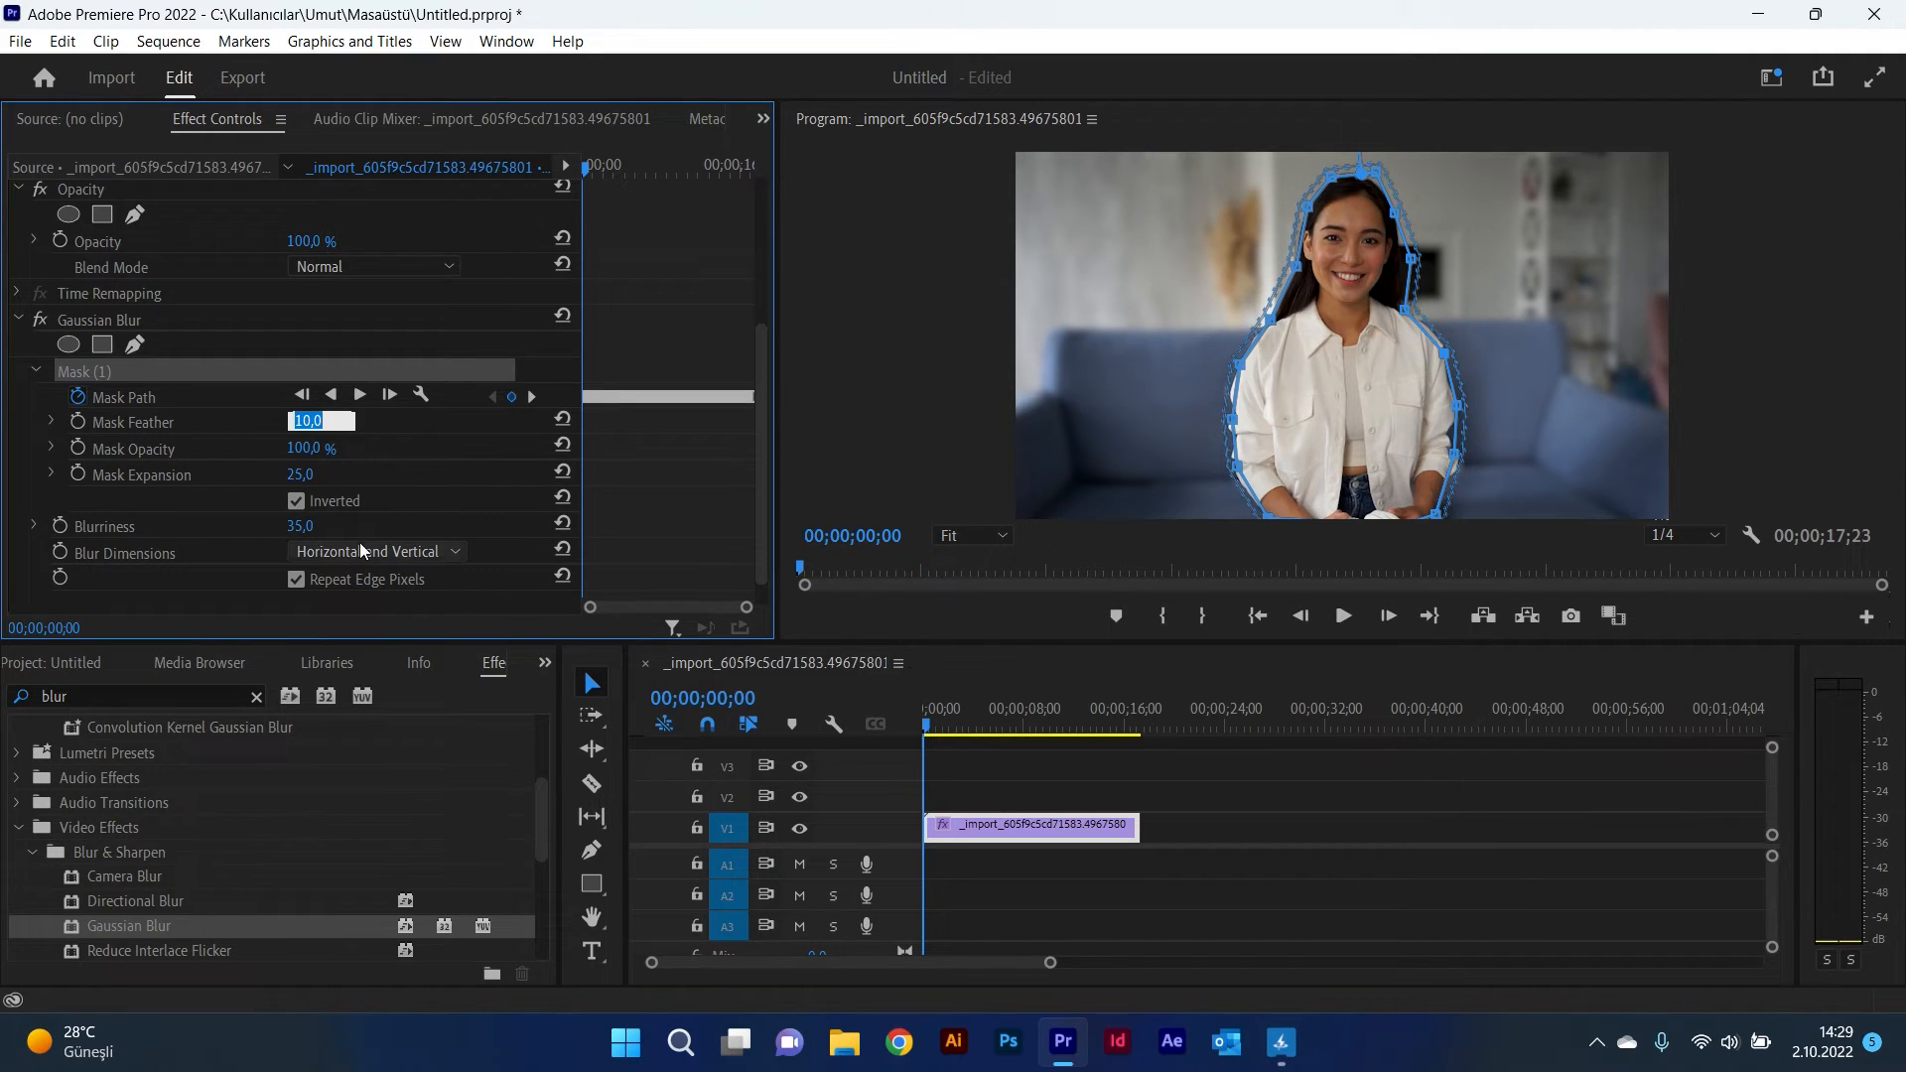
Step: Deselect the mask and play back the blurred-background result
{"action": "left_click", "coordinate": [34, 513]}
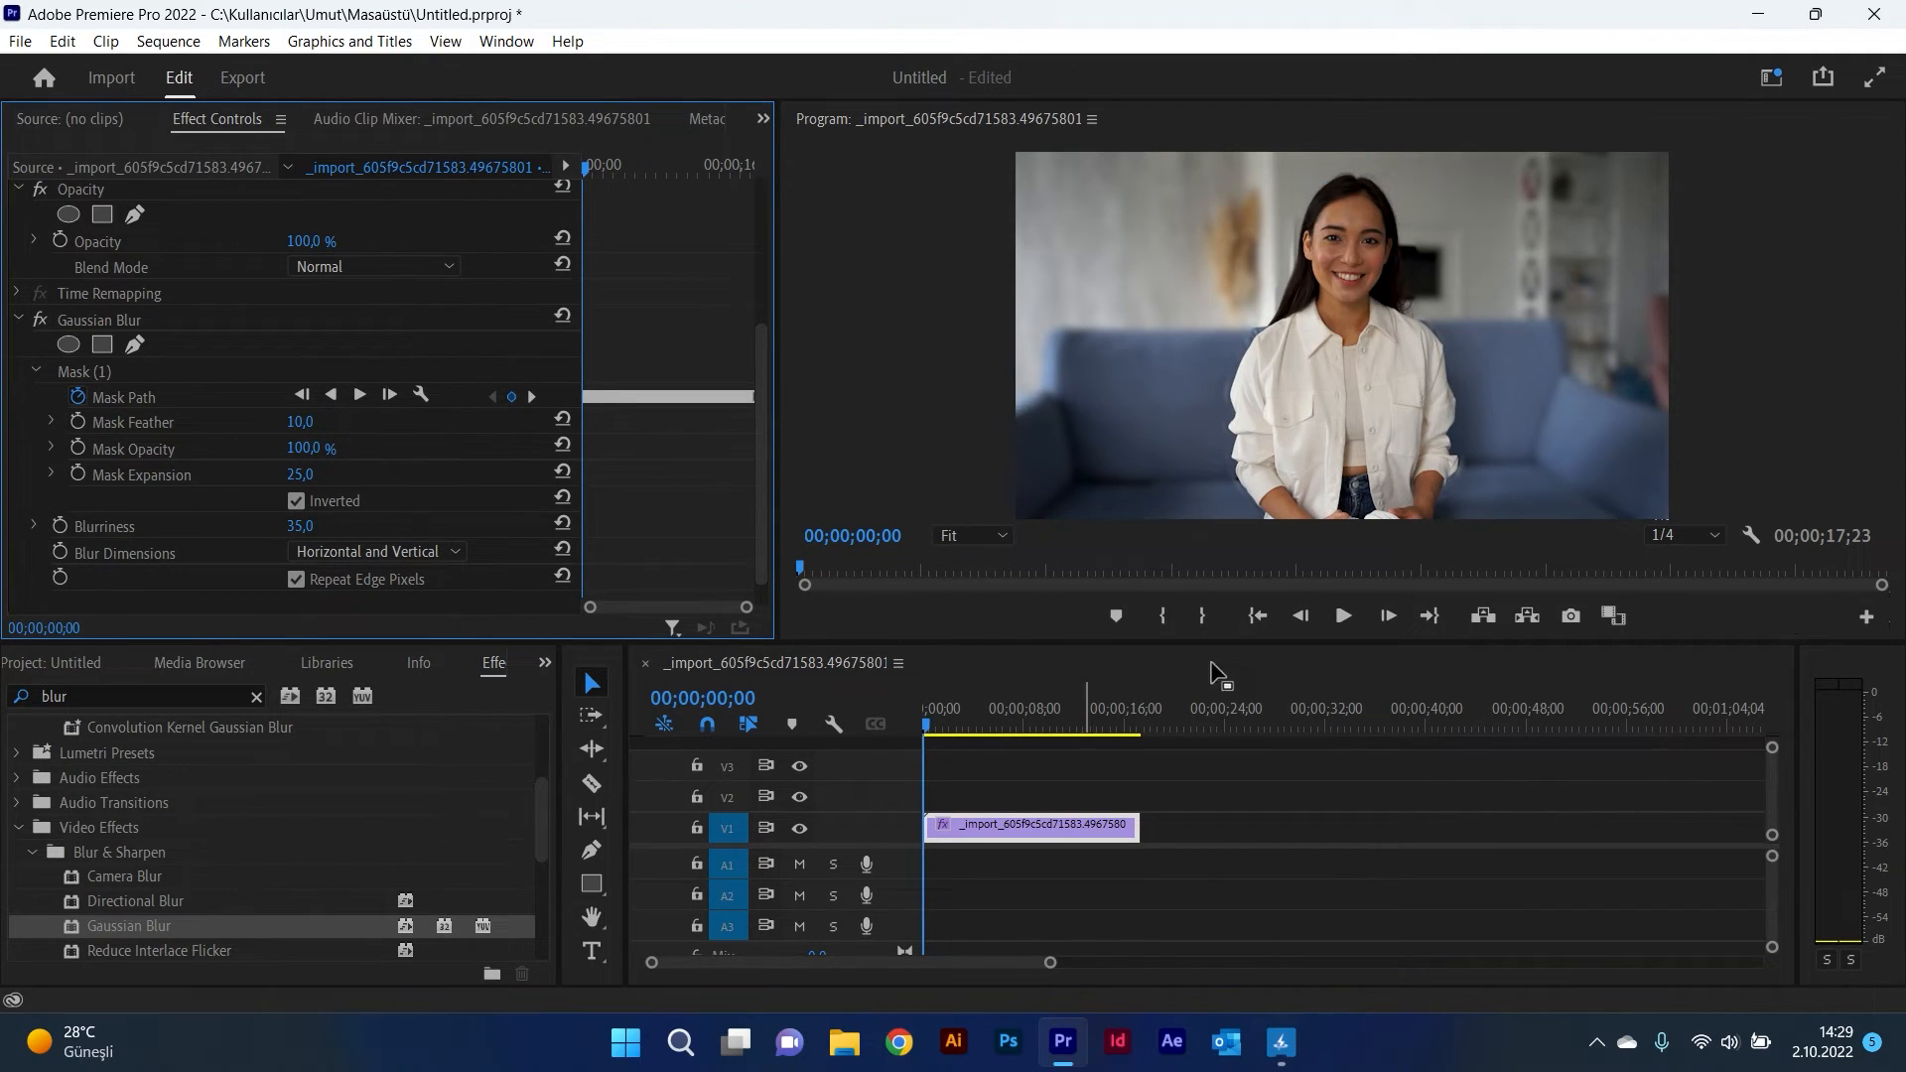
{"action": "left_click", "coordinate": [1343, 615]}
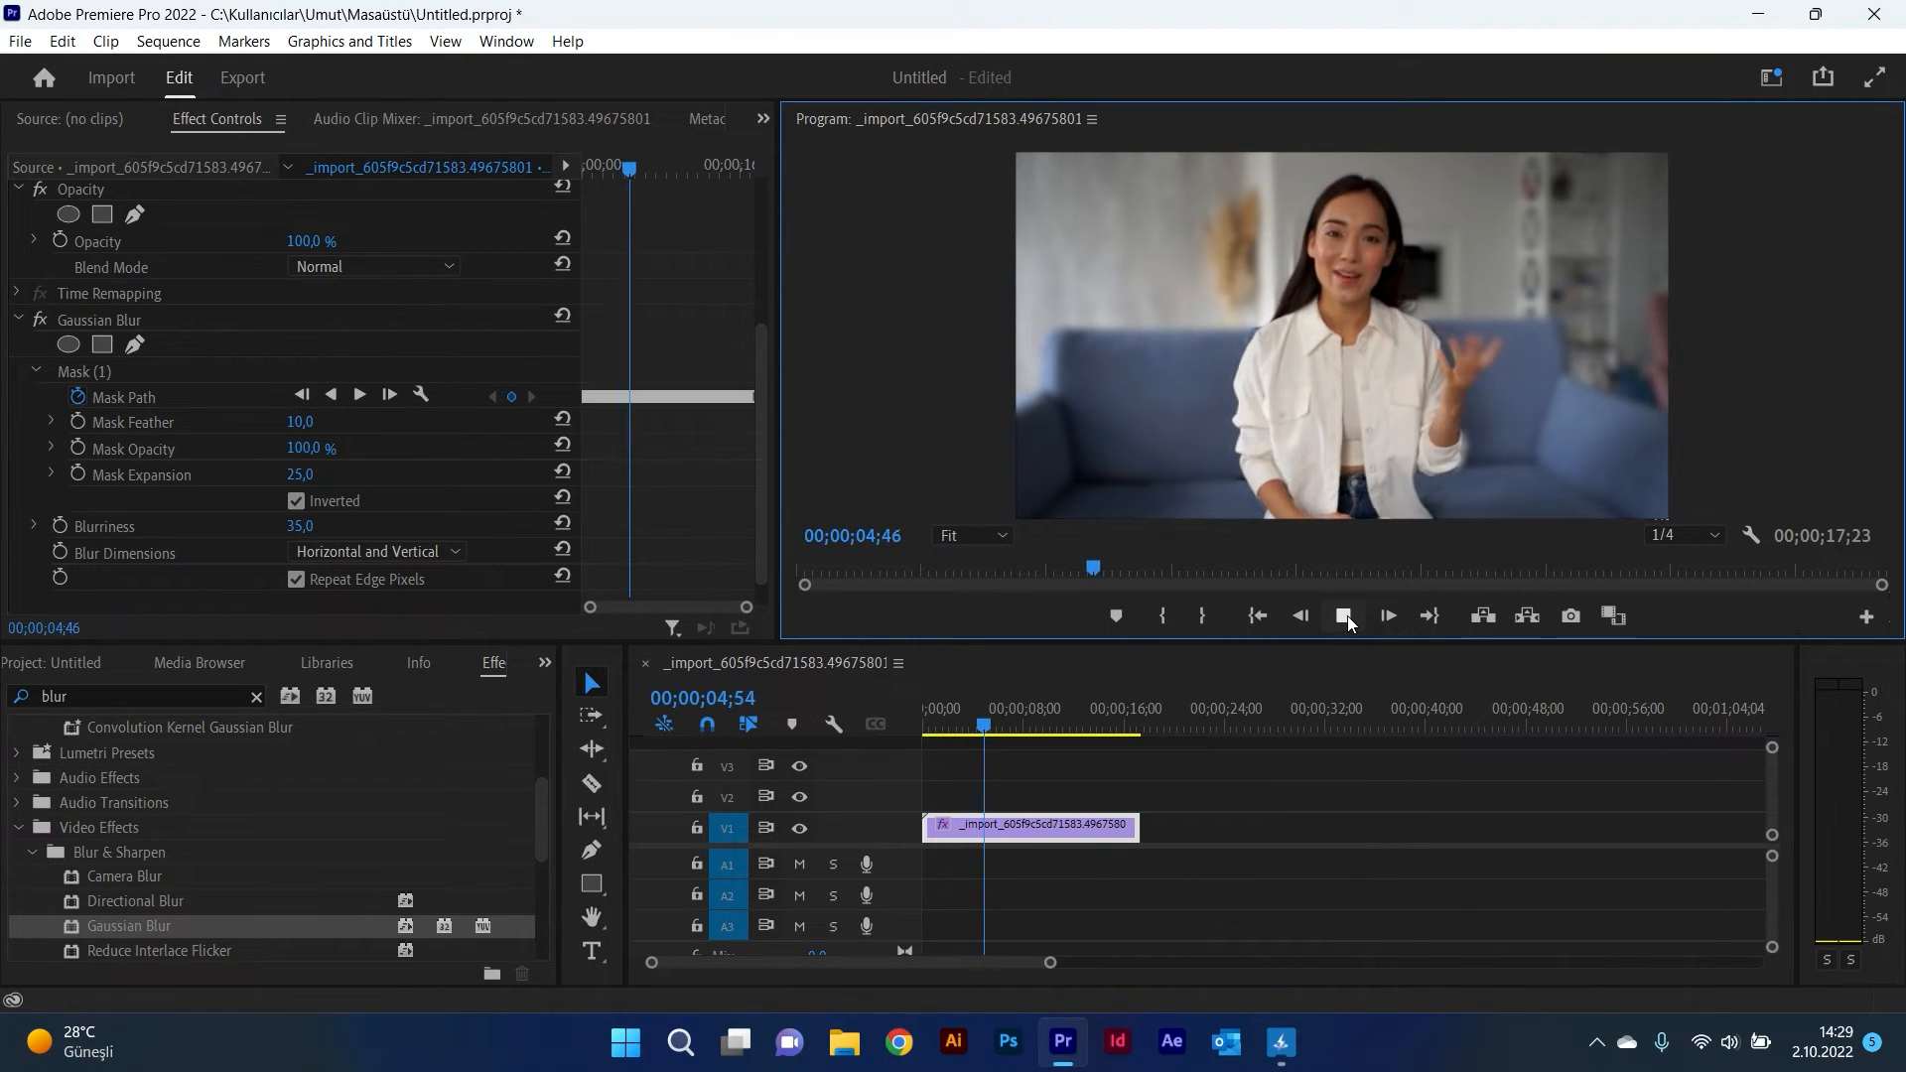
Step: Pause playback at about 10 seconds and lower the Gaussian Blur's Blurriness to 28
{"action": "left_click", "coordinate": [1346, 617]}
{"action": "left_click", "coordinate": [1346, 616]}
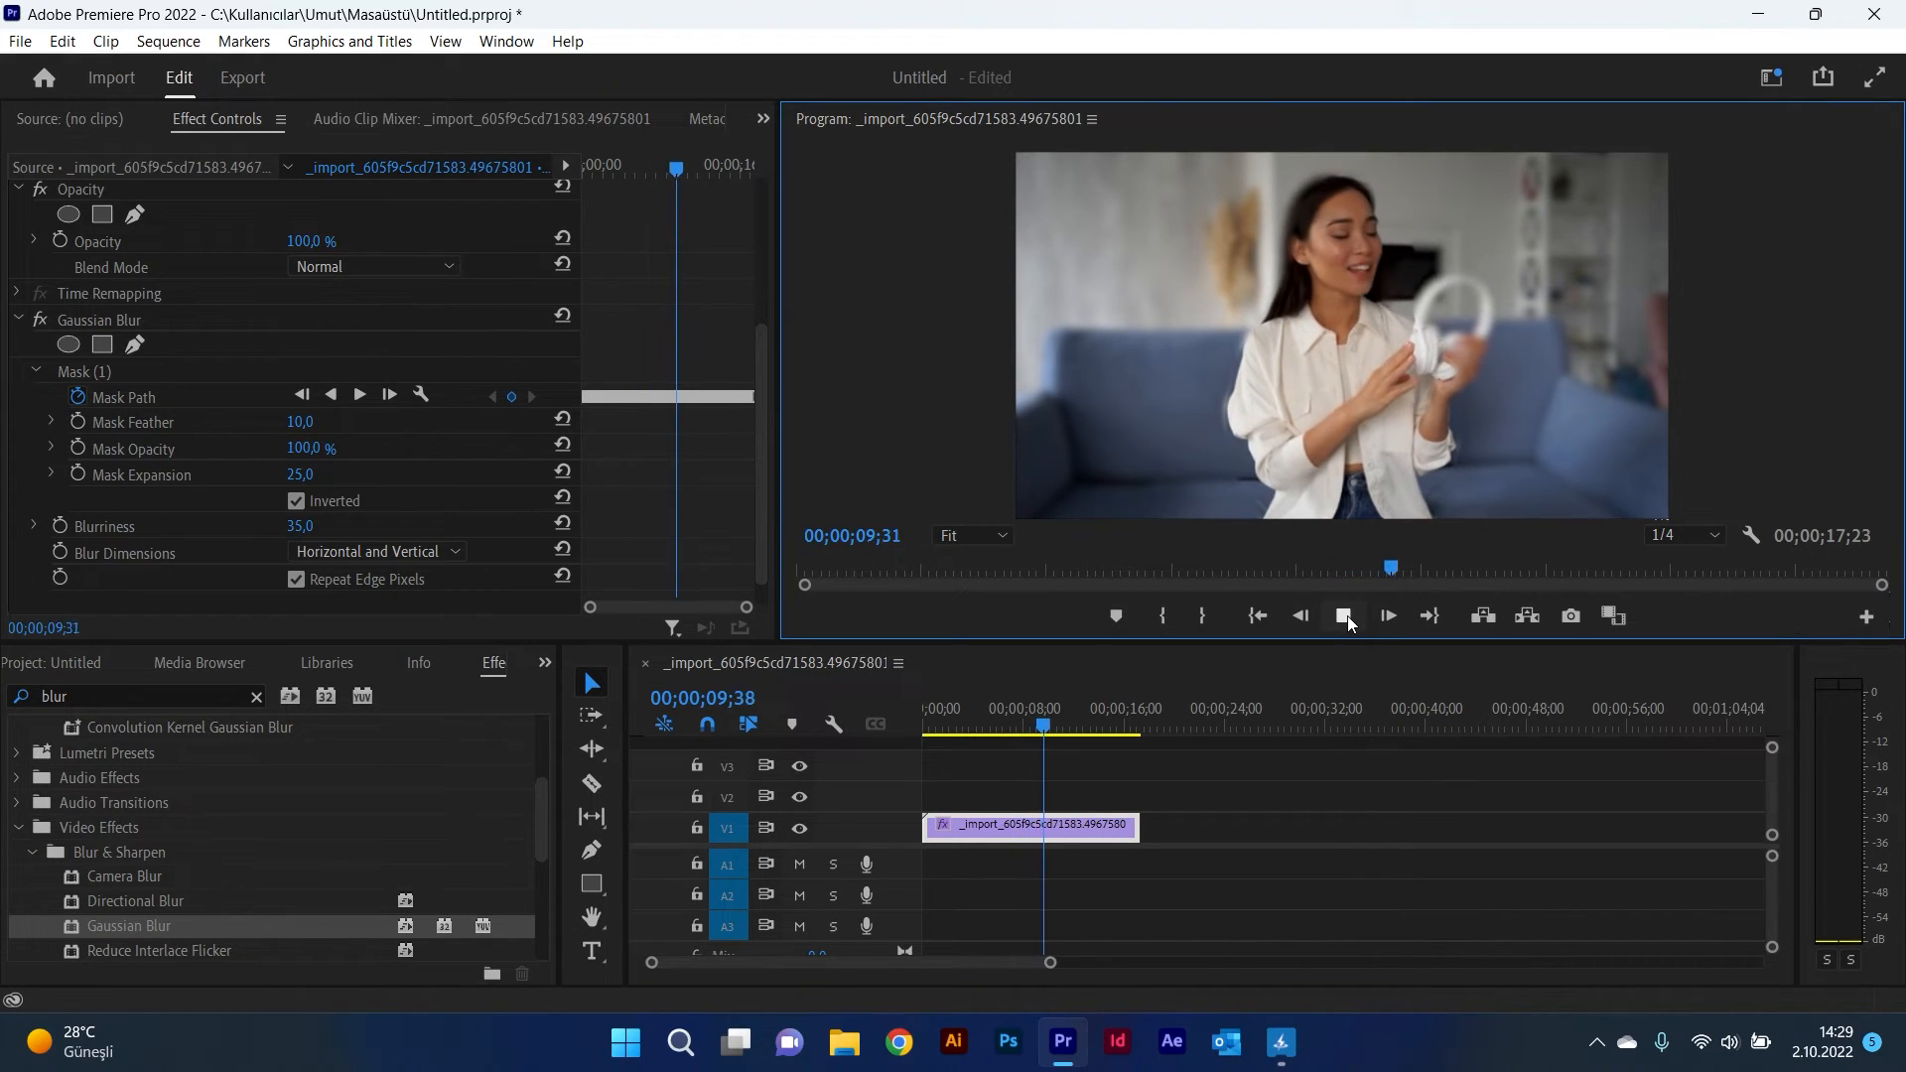
{"action": "key", "text": "space"}
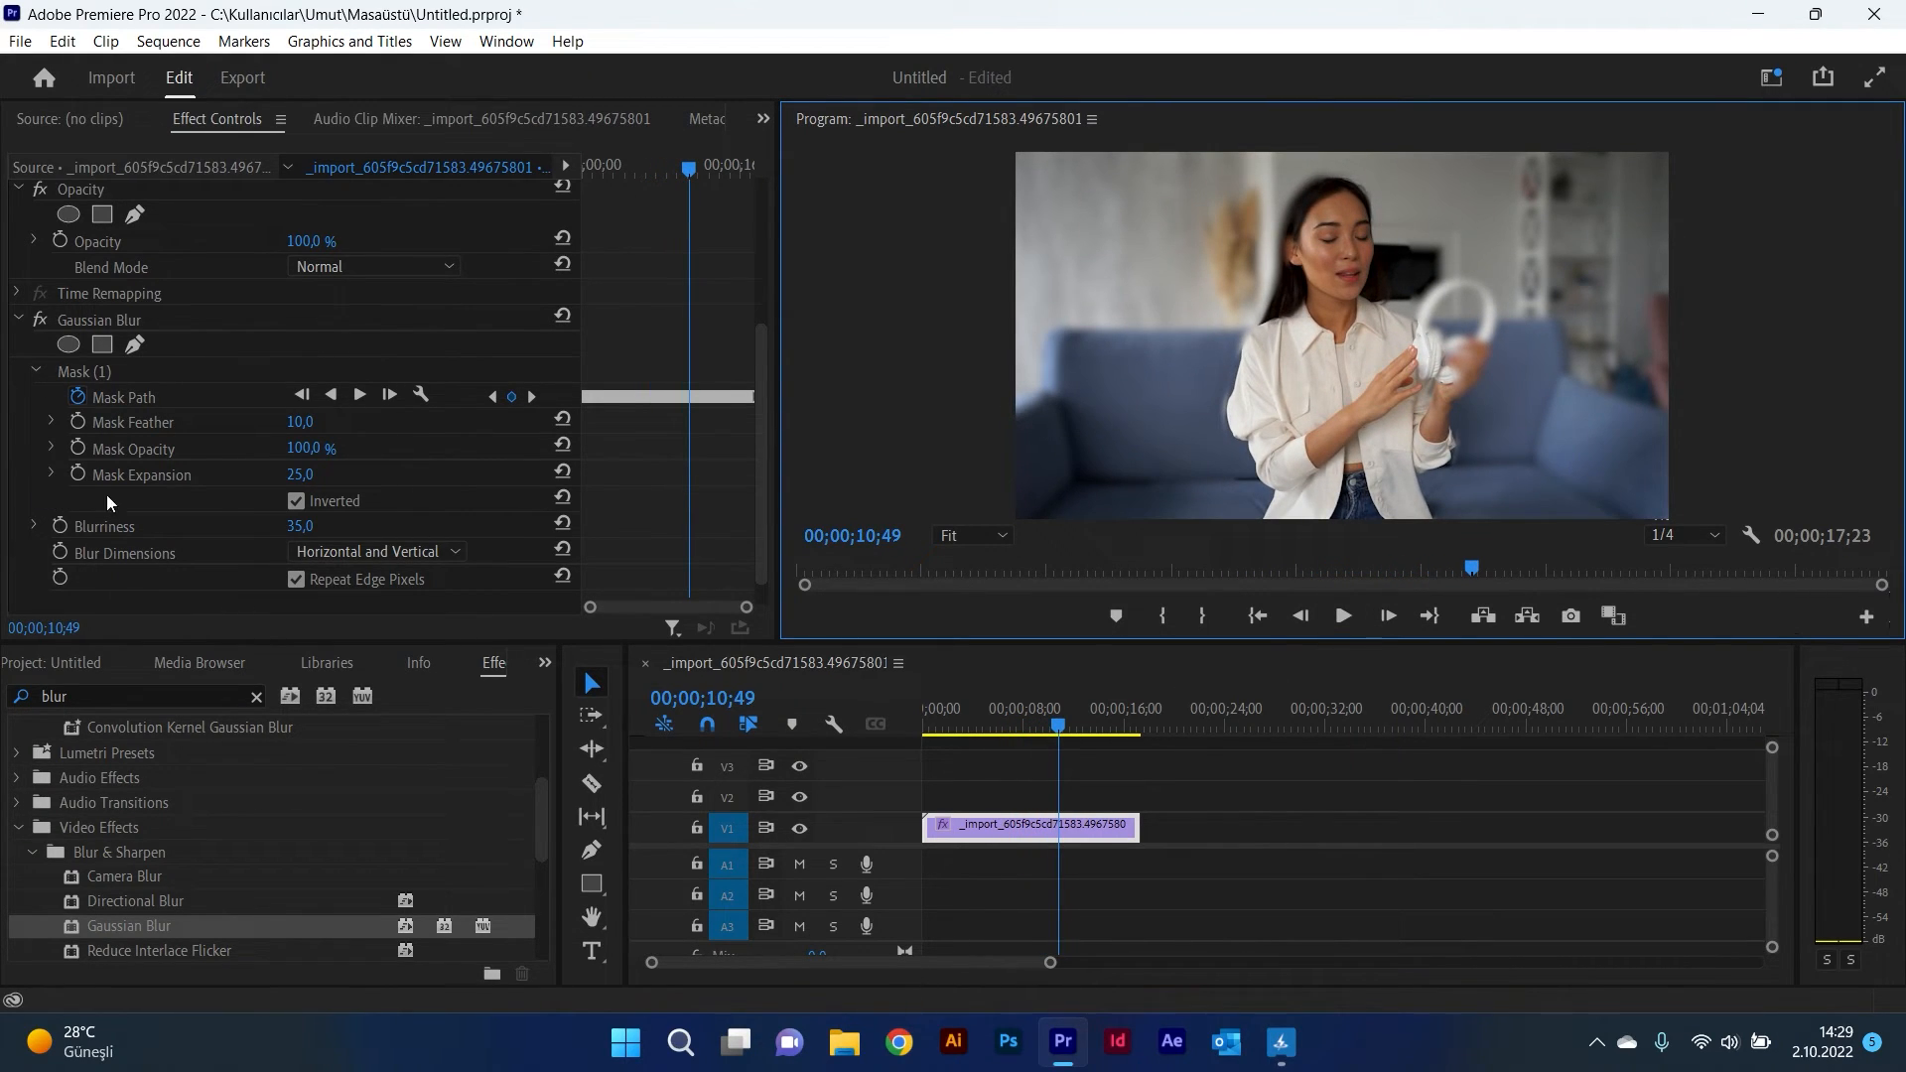
{"action": "mouse_move", "coordinate": [301, 529]}
{"action": "left_mouse_down"}
{"action": "mouse_move", "coordinate": [337, 529]}
{"action": "mouse_move", "coordinate": [267, 529]}
{"action": "mouse_move", "coordinate": [295, 529]}
{"action": "left_mouse_up"}
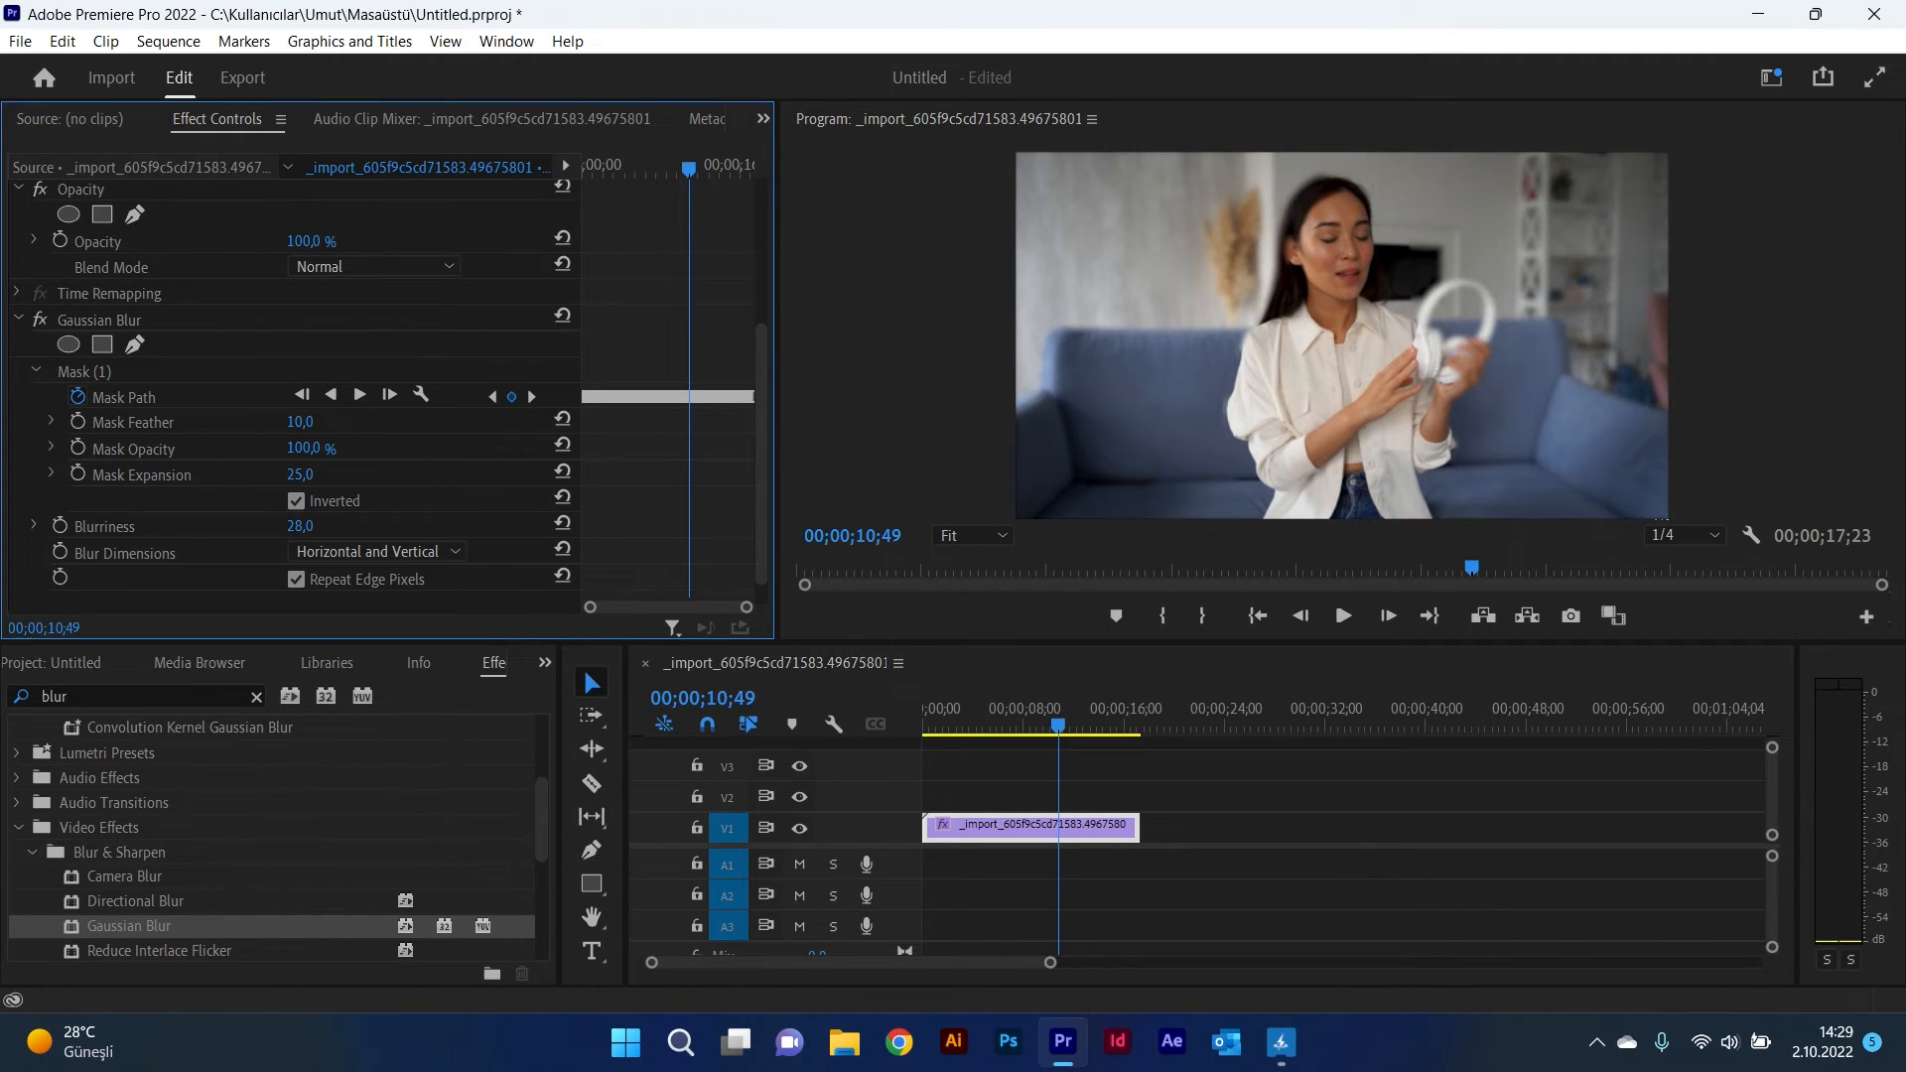
Step: Select the mask path and reshape its points on this frame to enclose the headphones in her hands
{"action": "left_click", "coordinate": [216, 399]}
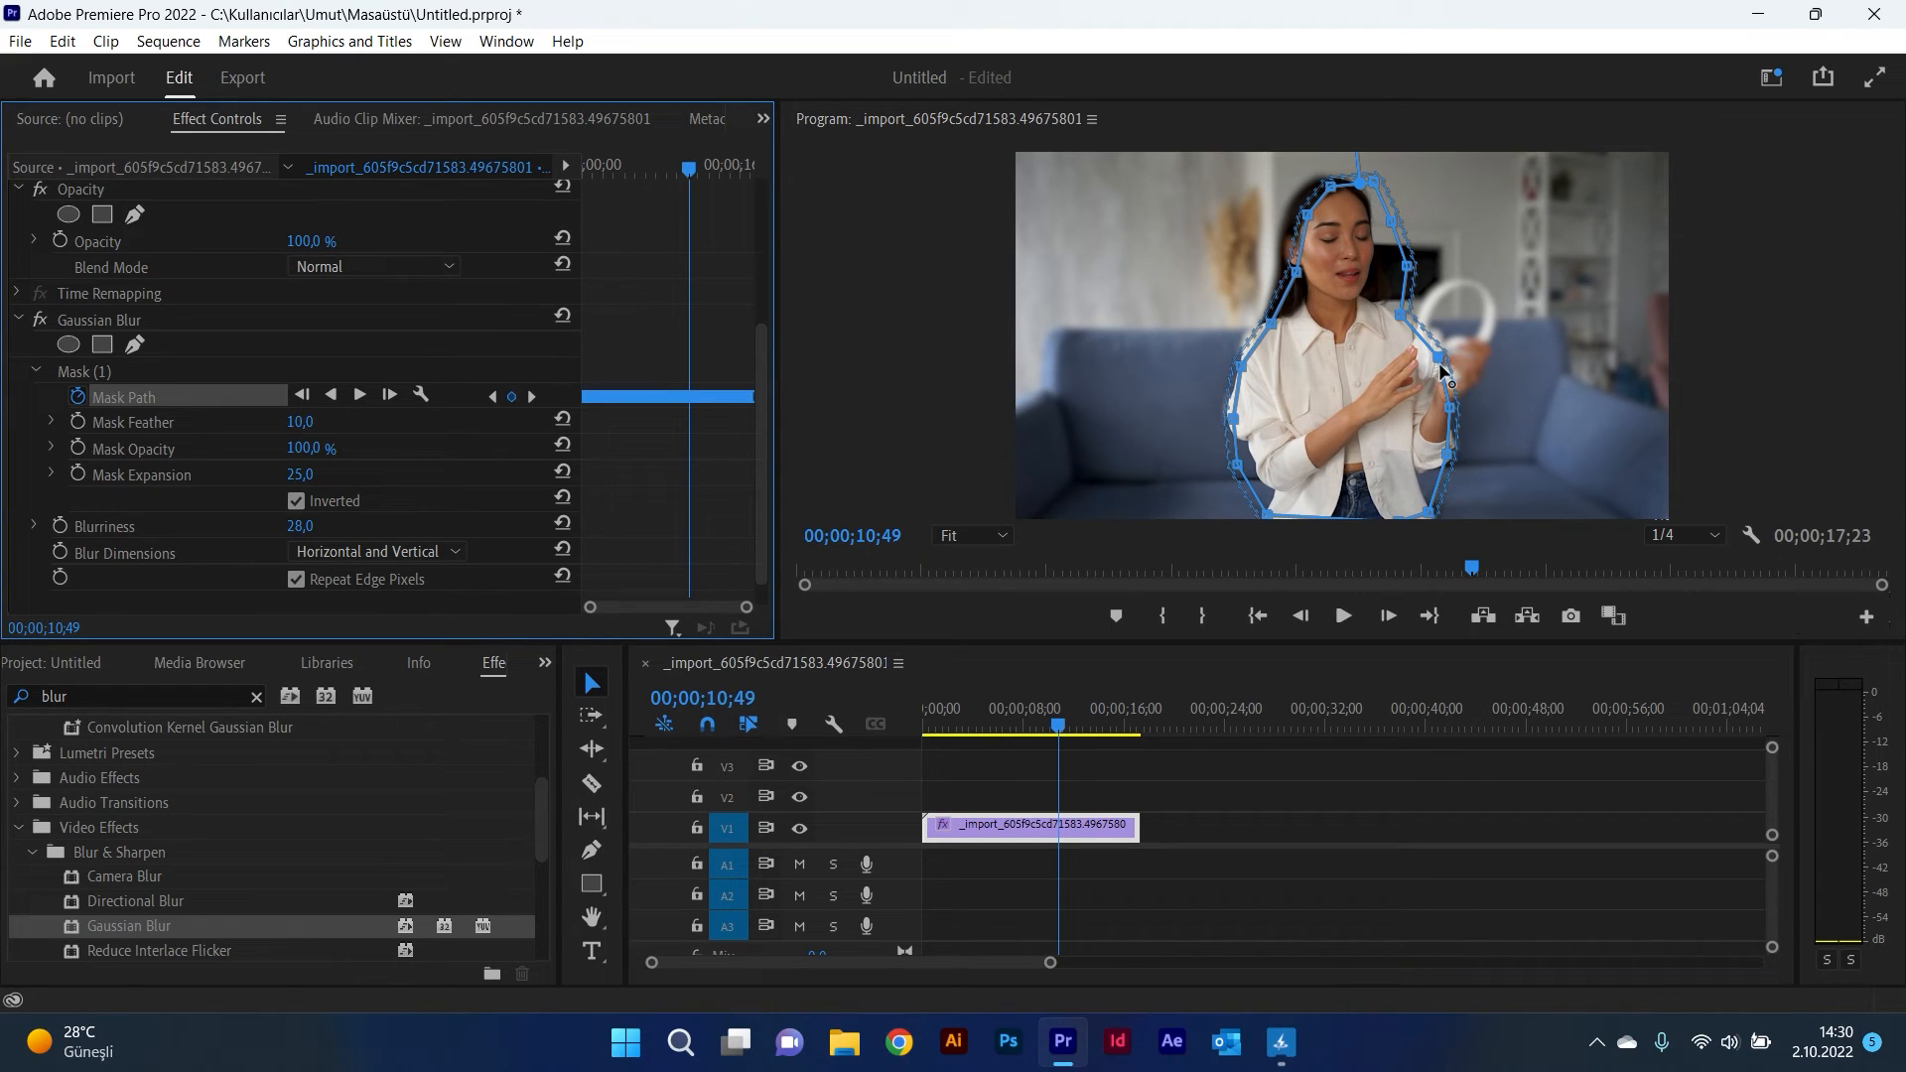
{"action": "left_click_drag", "start_coordinate": [1439, 358], "coordinate": [1377, 238]}
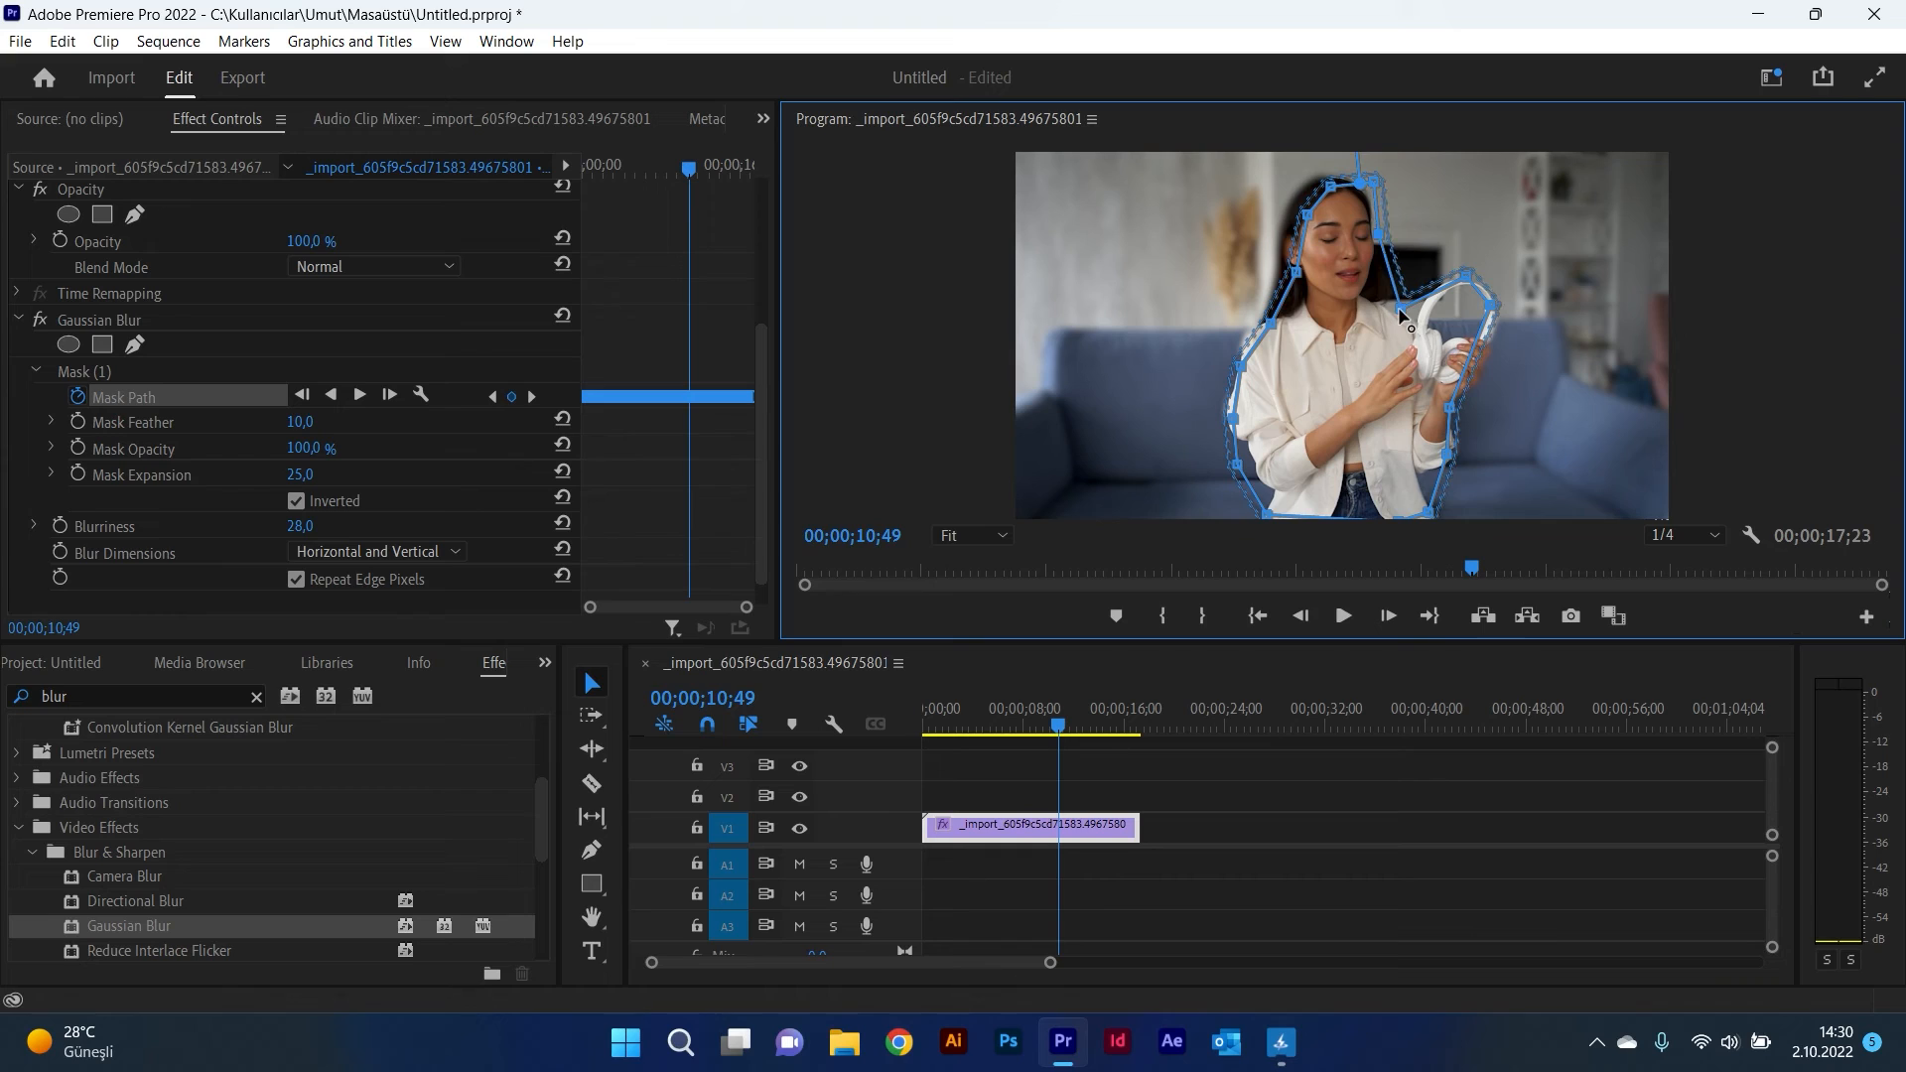
{"action": "left_click_drag", "start_coordinate": [1400, 311], "coordinate": [1504, 308]}
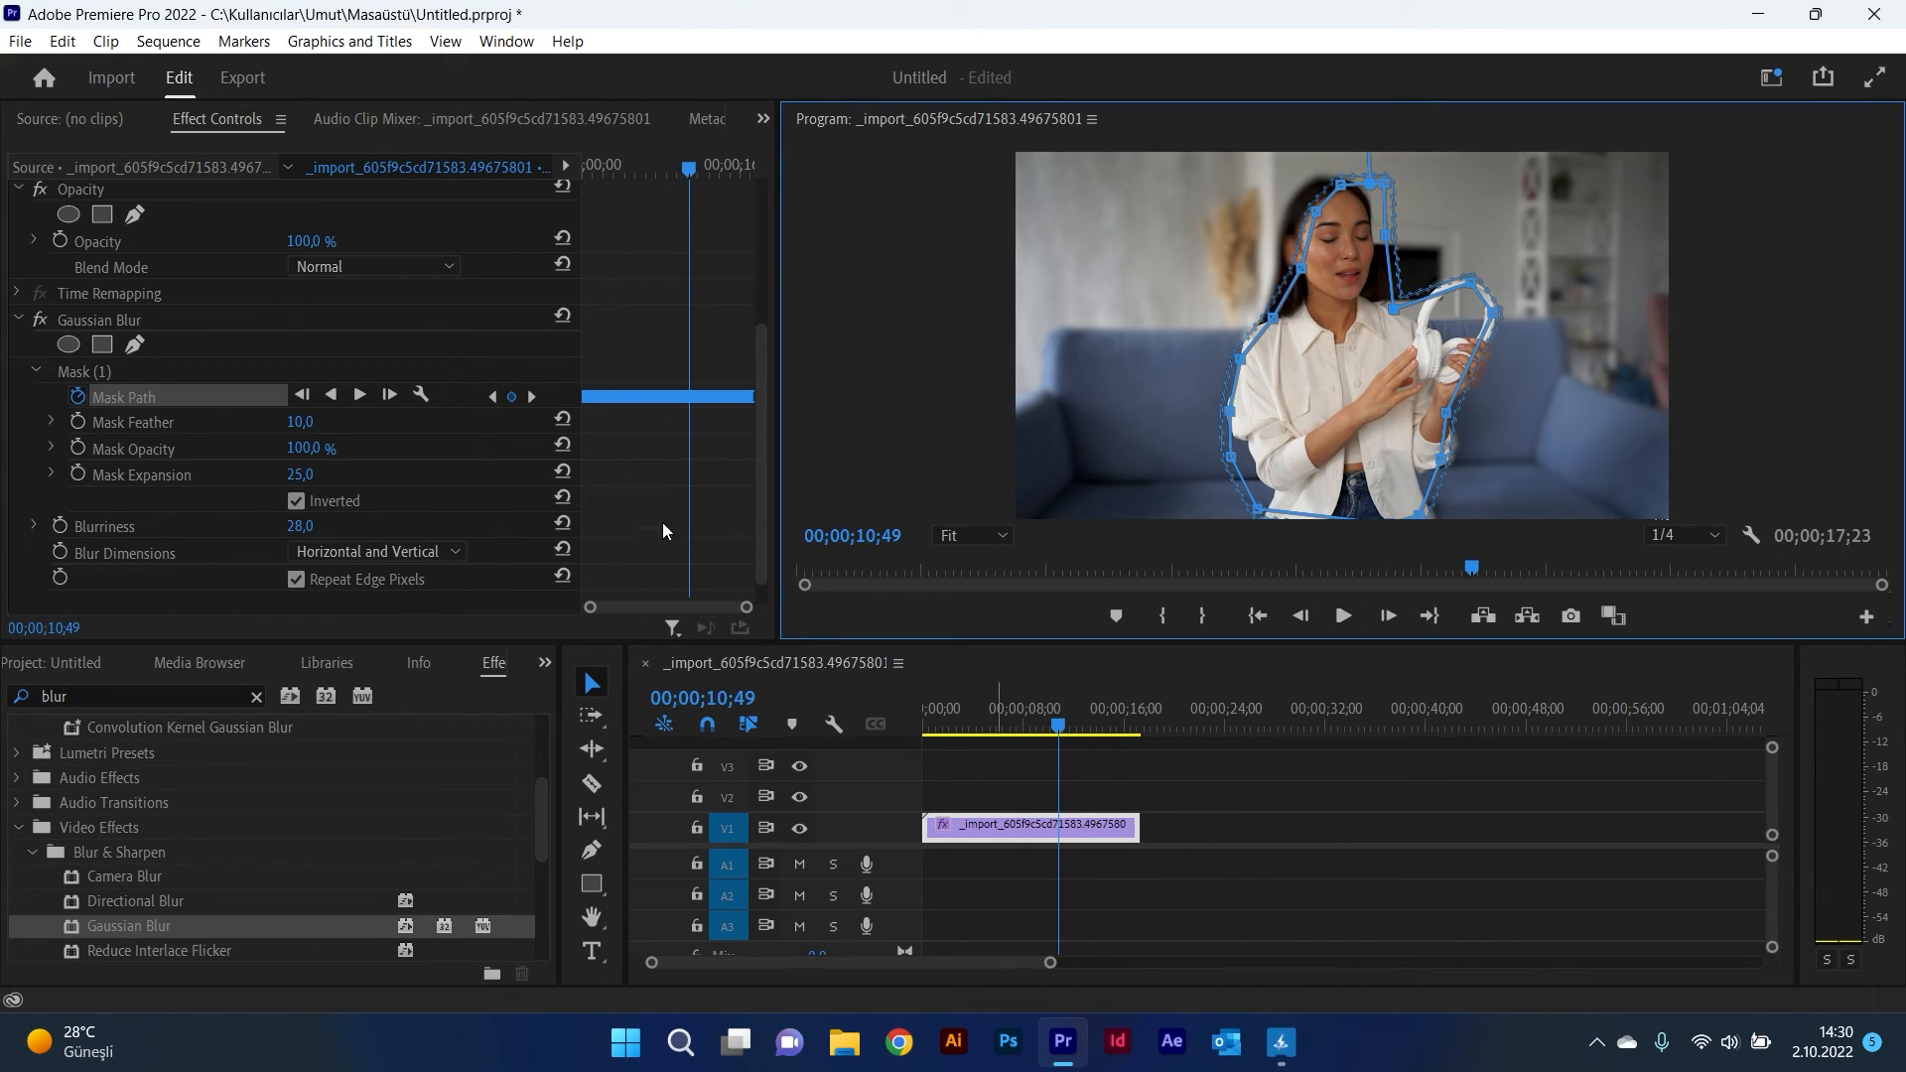
Step: Move the playhead back near the start, deselect the mask and play back the clip to review it
{"action": "left_click_drag", "start_coordinate": [1054, 733], "coordinate": [959, 730]}
{"action": "left_click", "coordinate": [993, 623]}
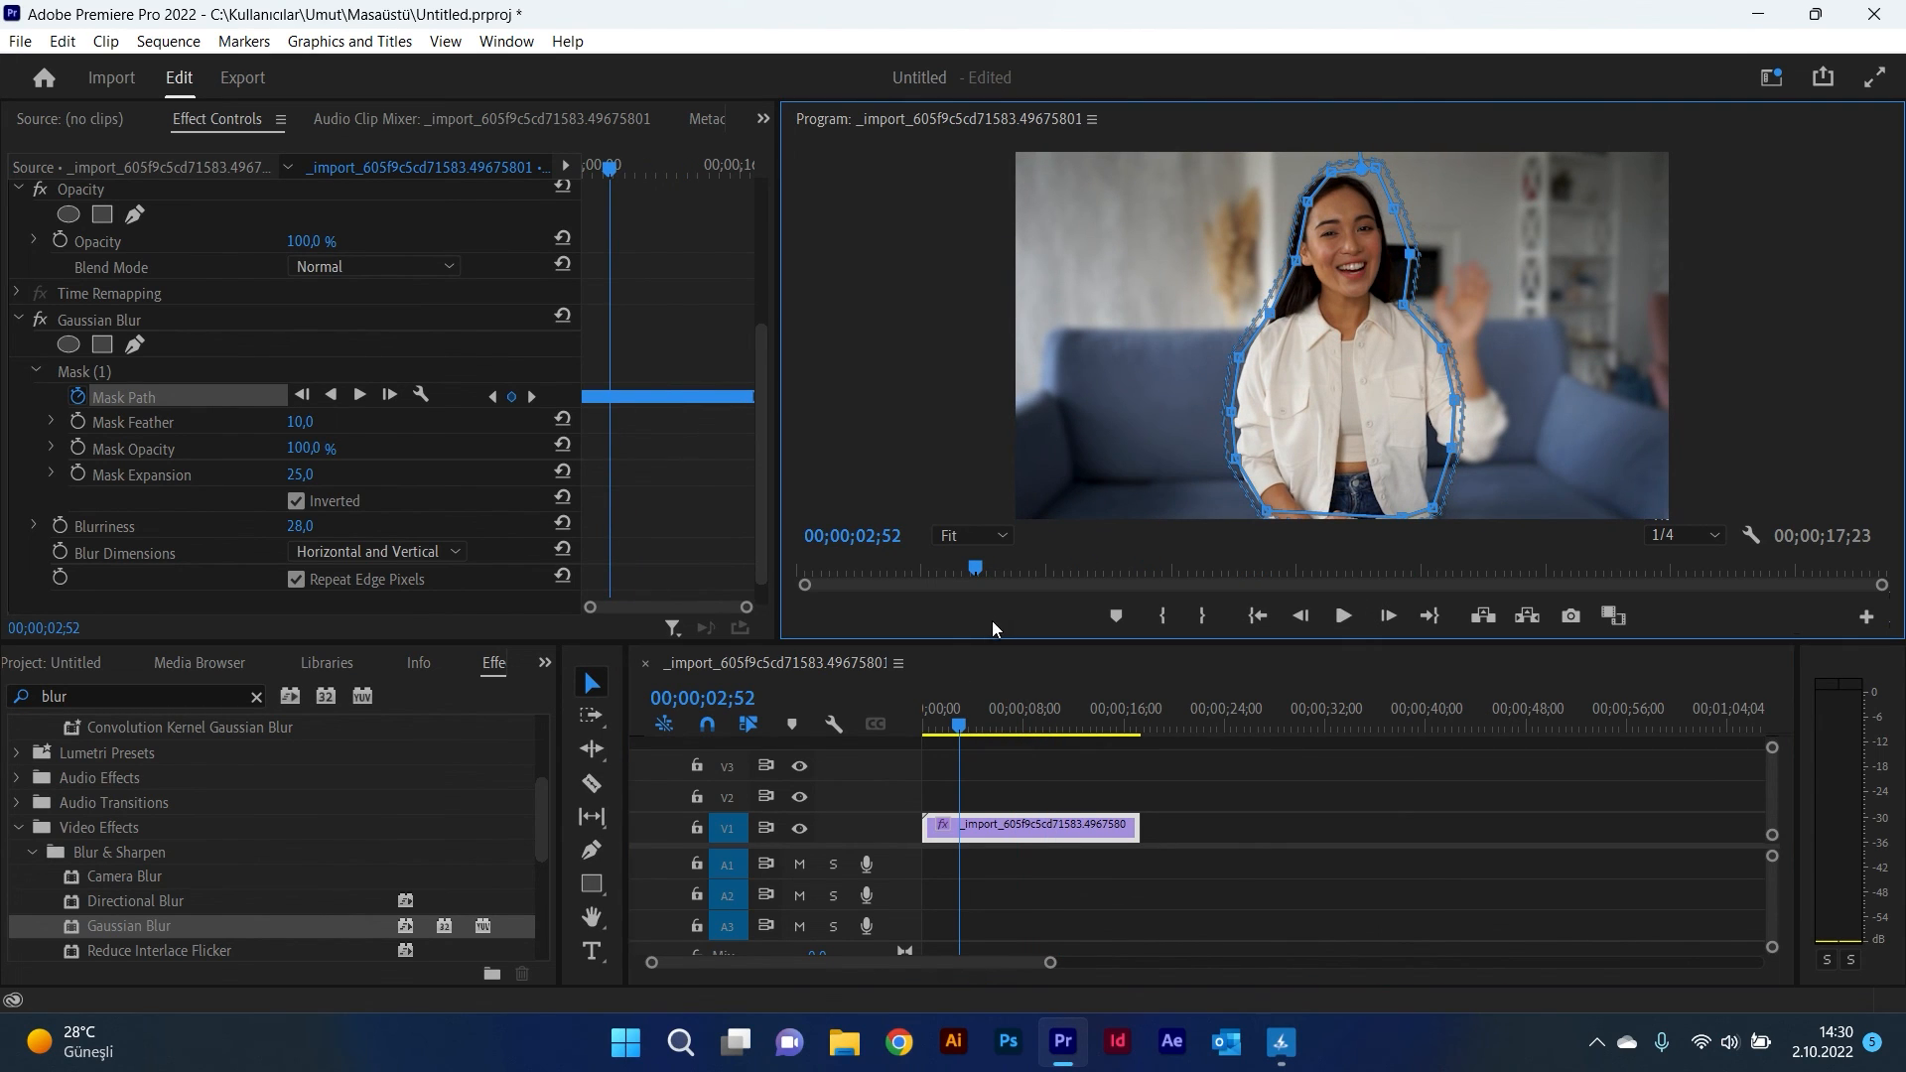
{"action": "left_click", "coordinate": [431, 340]}
{"action": "left_click", "coordinate": [1342, 620]}
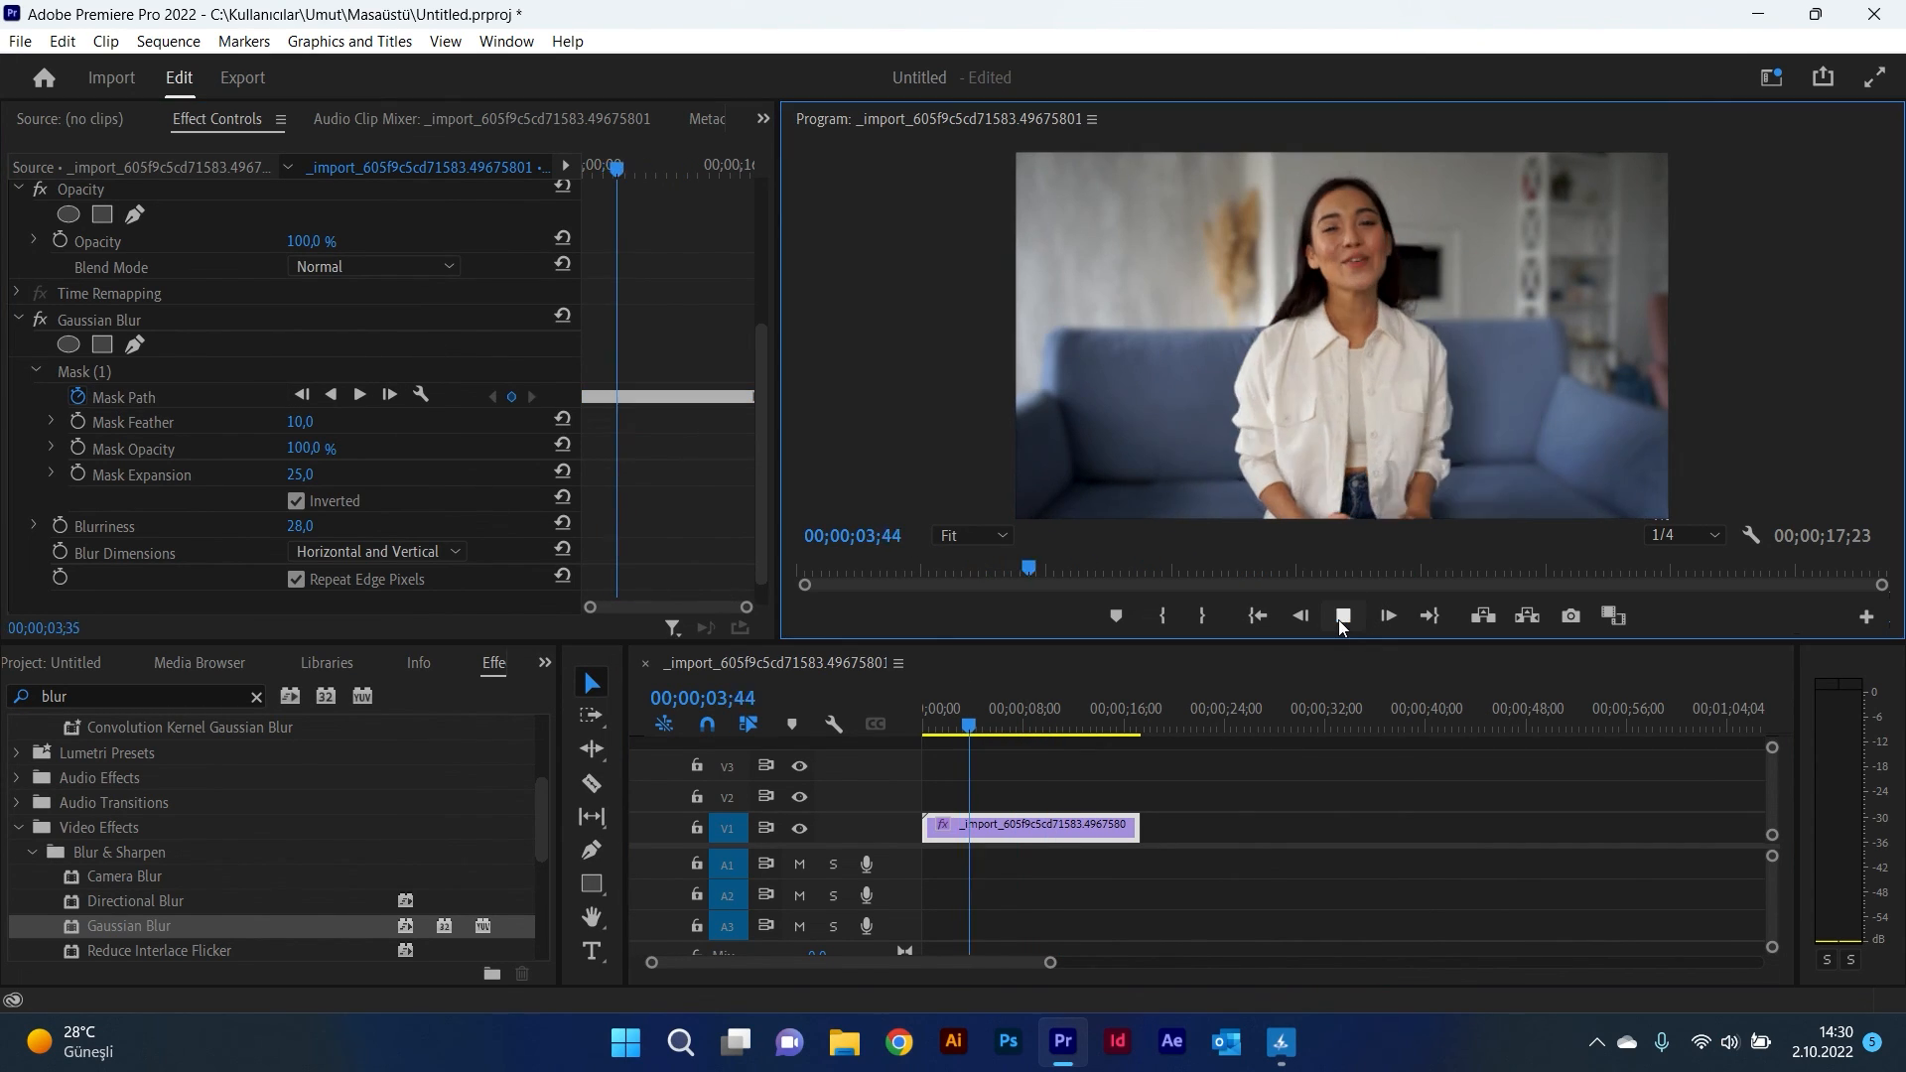